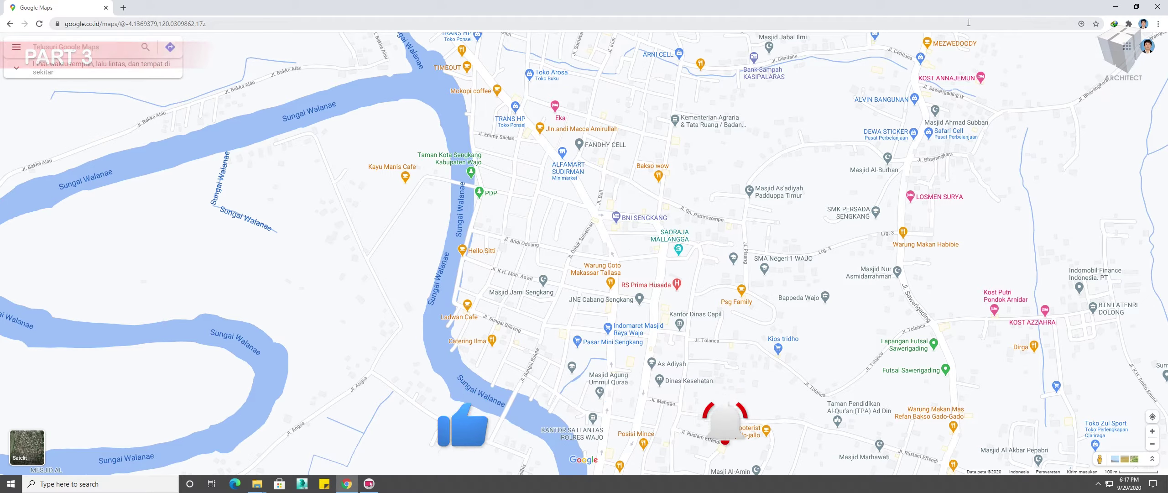
Step: Switch the Google Maps view to Satelit (satellite) imagery
{"action": "left_click_drag", "start_coordinate": [706, 224], "coordinate": [717, 222]}
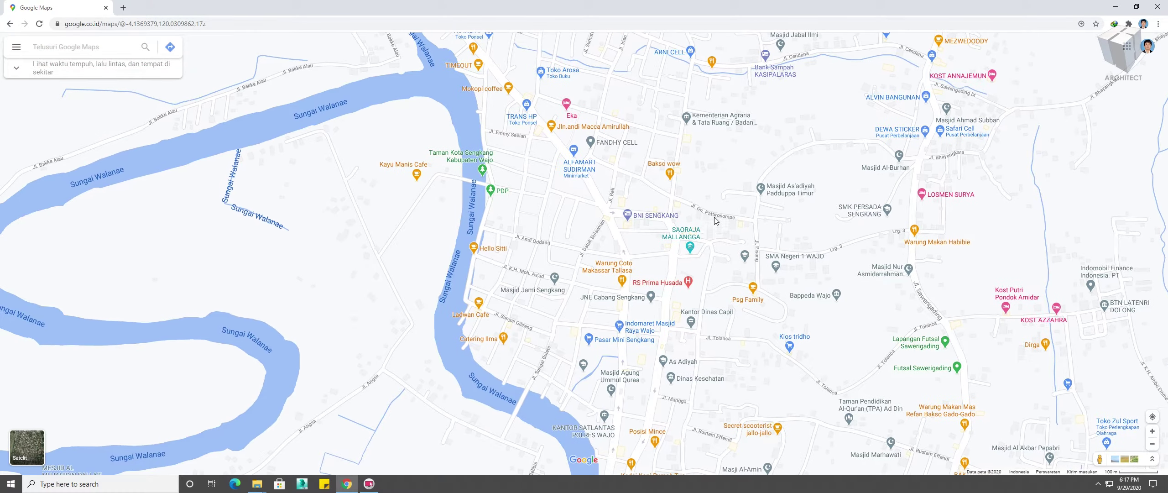
{"action": "left_click", "coordinate": [16, 47]}
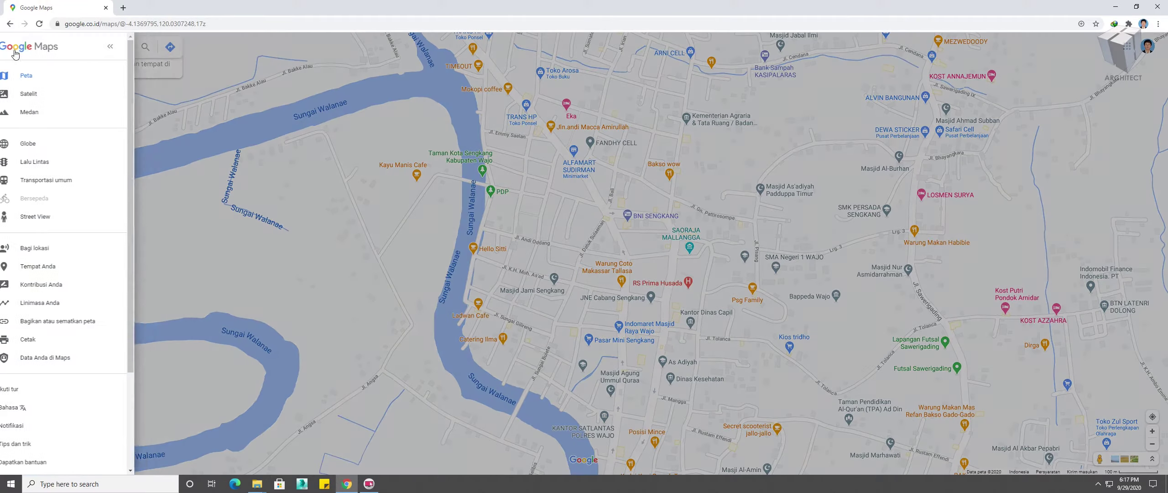
{"action": "left_click", "coordinate": [43, 95]}
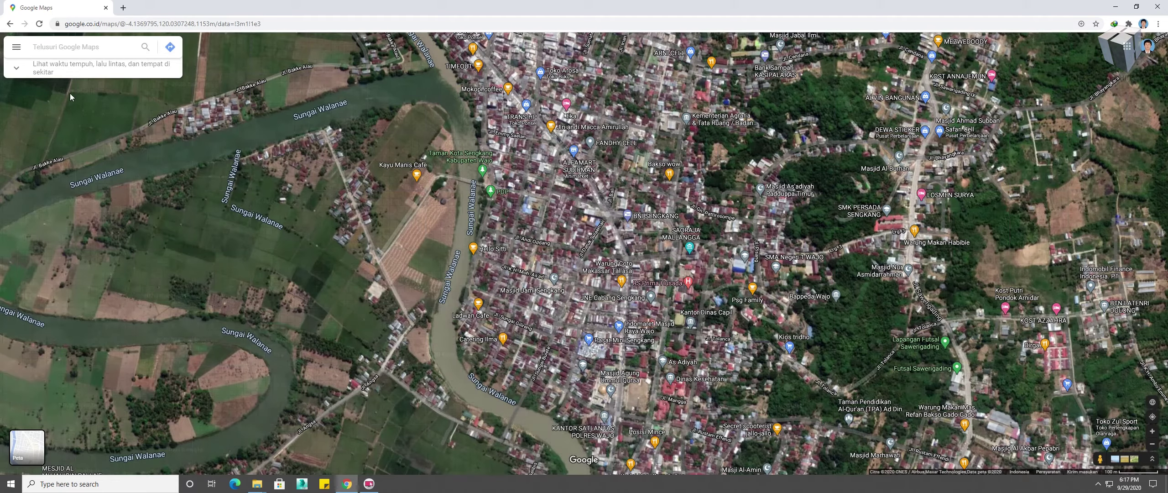
Step: Zoom in and frame the field beside Jl. Bakke Alau and the Sungai Walanae river
{"action": "left_click_drag", "start_coordinate": [411, 191], "coordinate": [516, 214]}
{"action": "left_click_drag", "start_coordinate": [356, 91], "coordinate": [475, 204]}
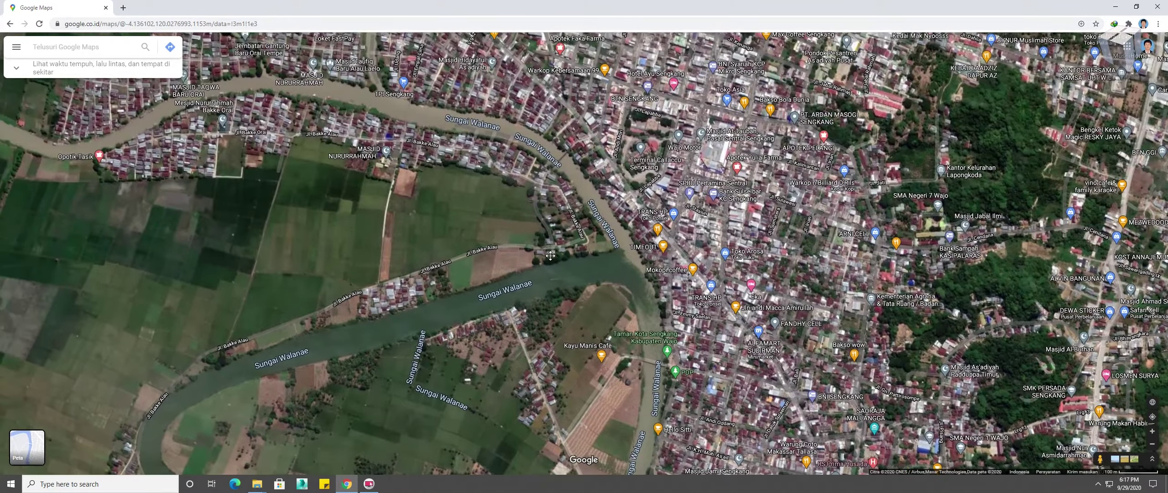
{"action": "scroll", "coordinate": [475, 204], "scroll_direction": "up", "scroll_amount": 3}
{"action": "scroll", "coordinate": [475, 212], "scroll_direction": "up", "scroll_amount": 2}
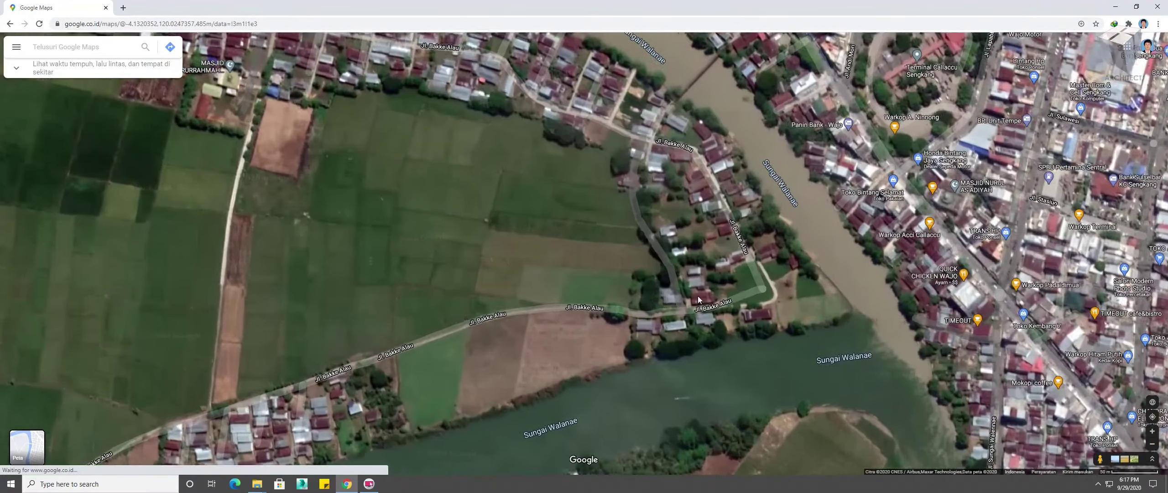
{"action": "scroll", "coordinate": [552, 290], "scroll_direction": "up", "scroll_amount": 2}
{"action": "scroll", "coordinate": [491, 310], "scroll_direction": "up", "scroll_amount": 2}
{"action": "mouse_move", "coordinate": [491, 310]}
{"action": "left_mouse_down"}
{"action": "mouse_move", "coordinate": [547, 170]}
{"action": "mouse_move", "coordinate": [627, 143]}
{"action": "left_mouse_up"}
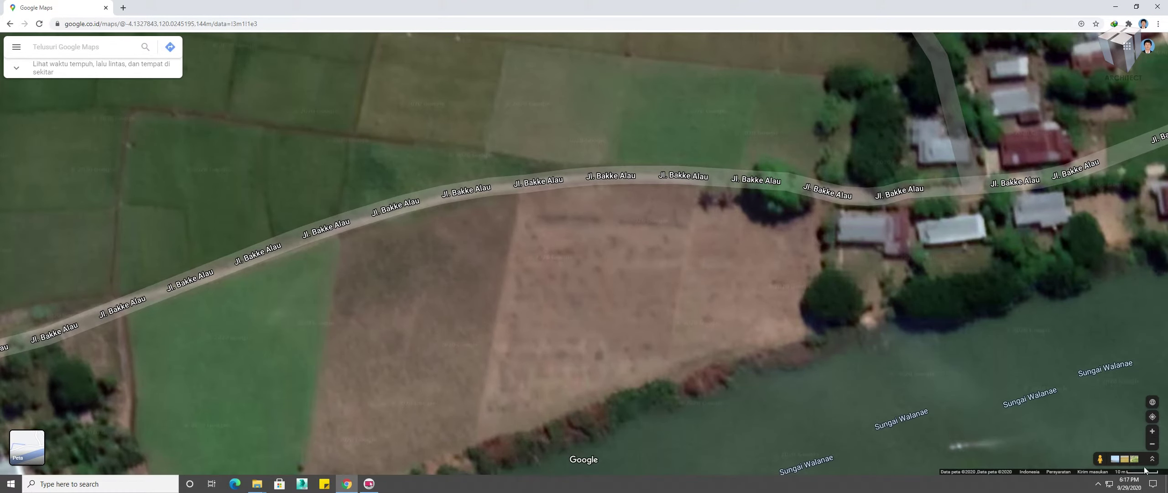
{"action": "left_click_drag", "start_coordinate": [663, 273], "coordinate": [642, 246]}
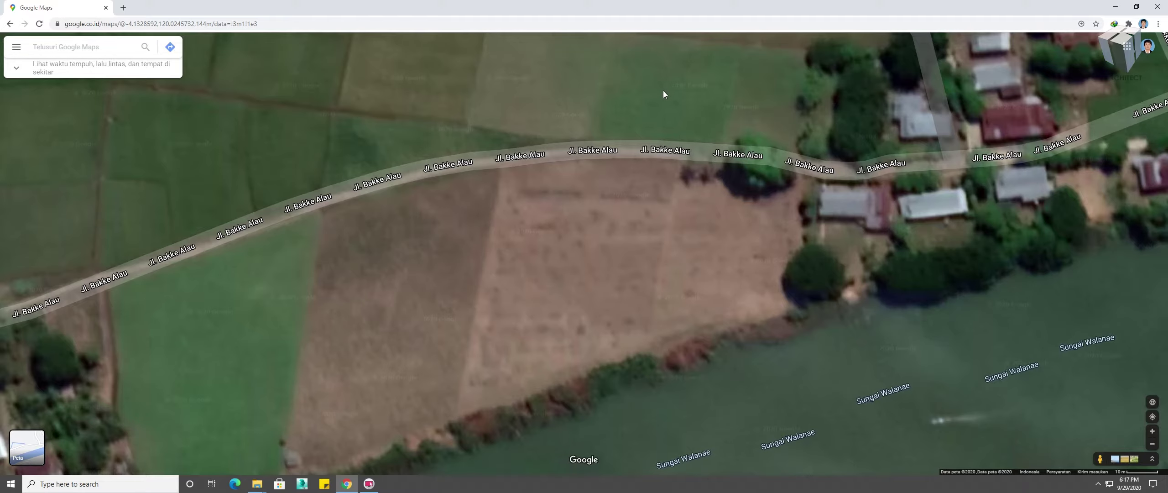
Step: Launch Snipping Tool and snip a rectangle around the field, road and river
{"action": "left_click", "coordinate": [61, 484]}
{"action": "type", "text": "snap"}
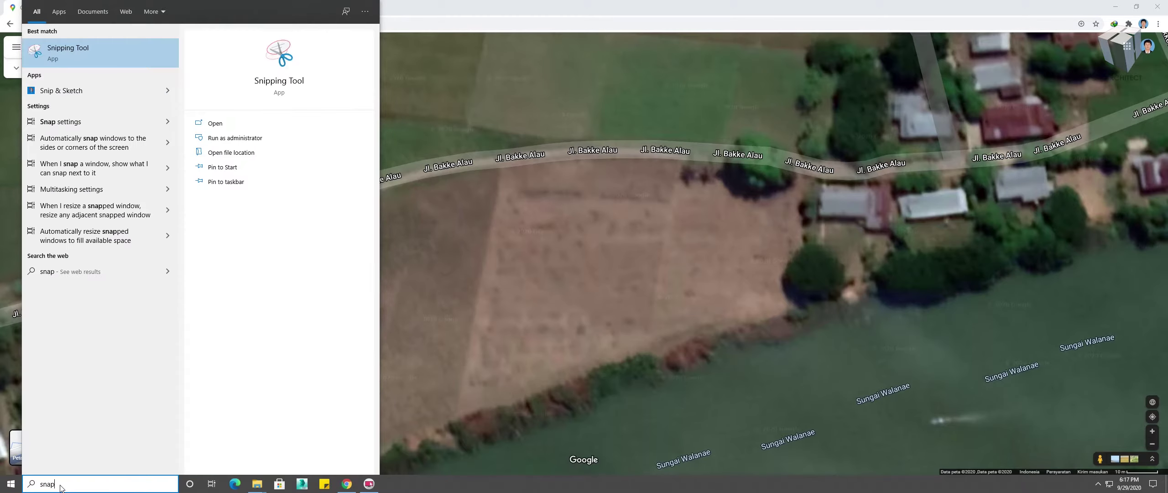
{"action": "left_click", "coordinate": [77, 46]}
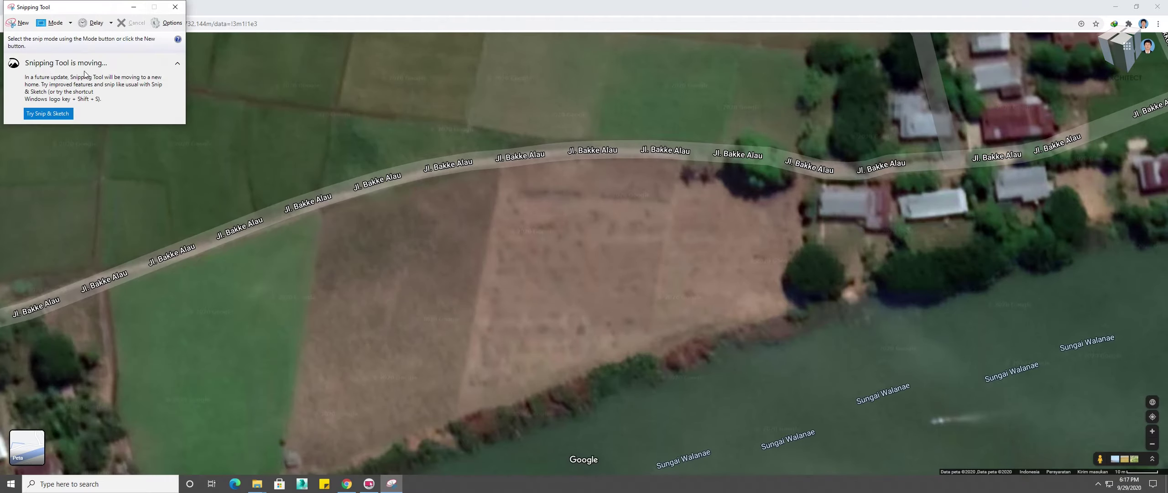
{"action": "left_click", "coordinate": [21, 27]}
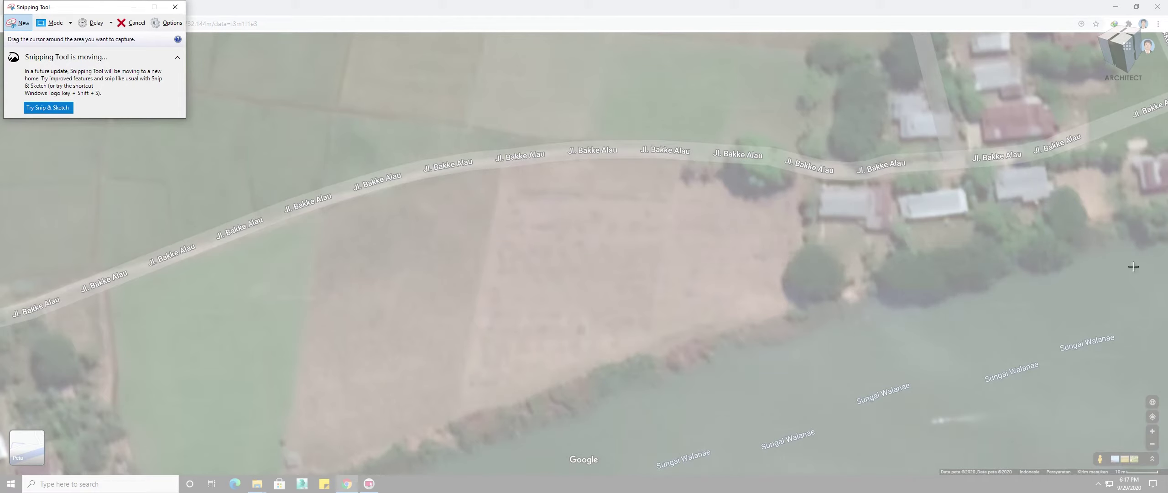
{"action": "left_click_drag", "start_coordinate": [1162, 477], "coordinate": [341, 91]}
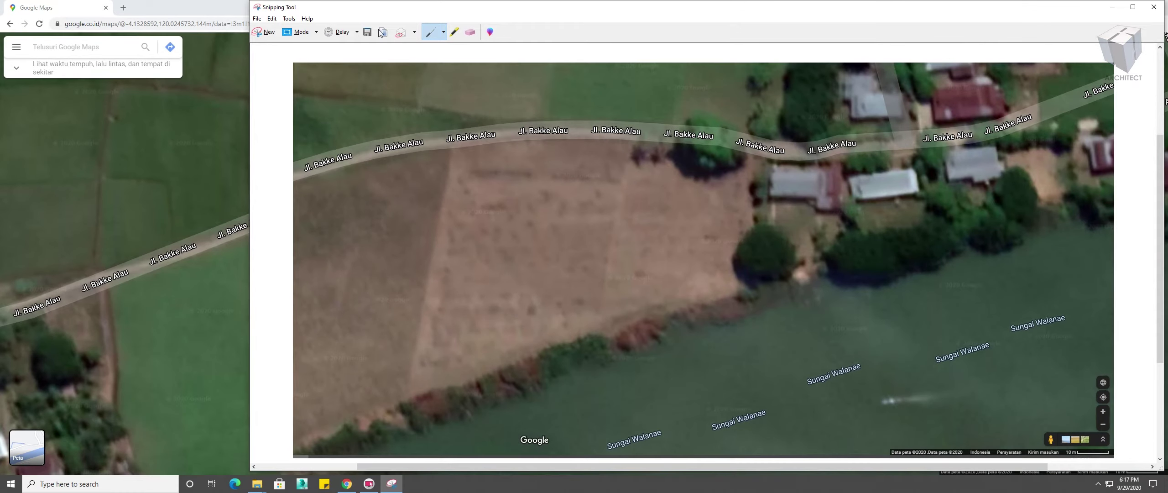
Step: From Save Snip, create a new PLOT SITE folder on New Volume (E:)
{"action": "left_click", "coordinate": [367, 32]}
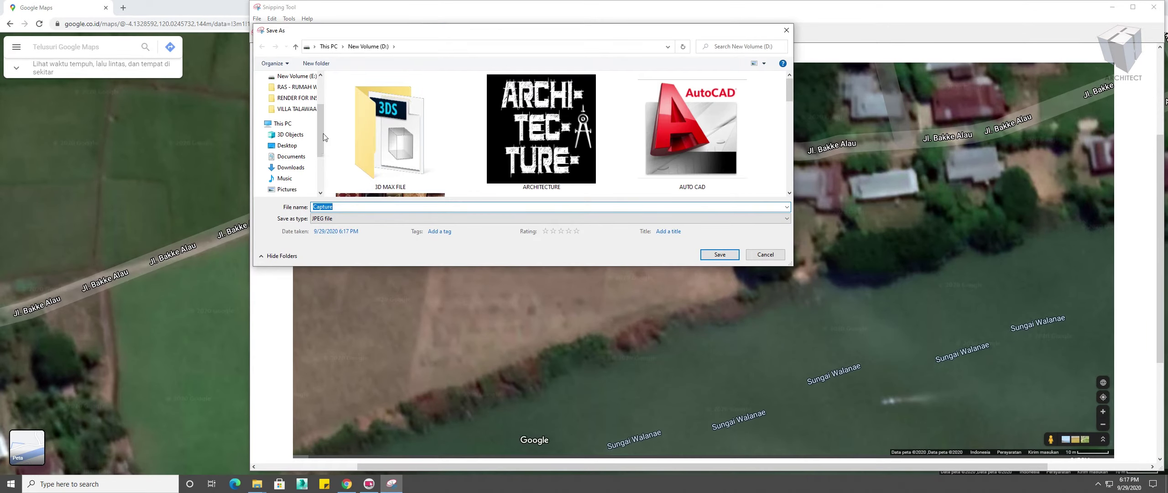
{"action": "scroll", "coordinate": [319, 154], "scroll_direction": "down", "scroll_amount": 2}
{"action": "left_click", "coordinate": [294, 153]}
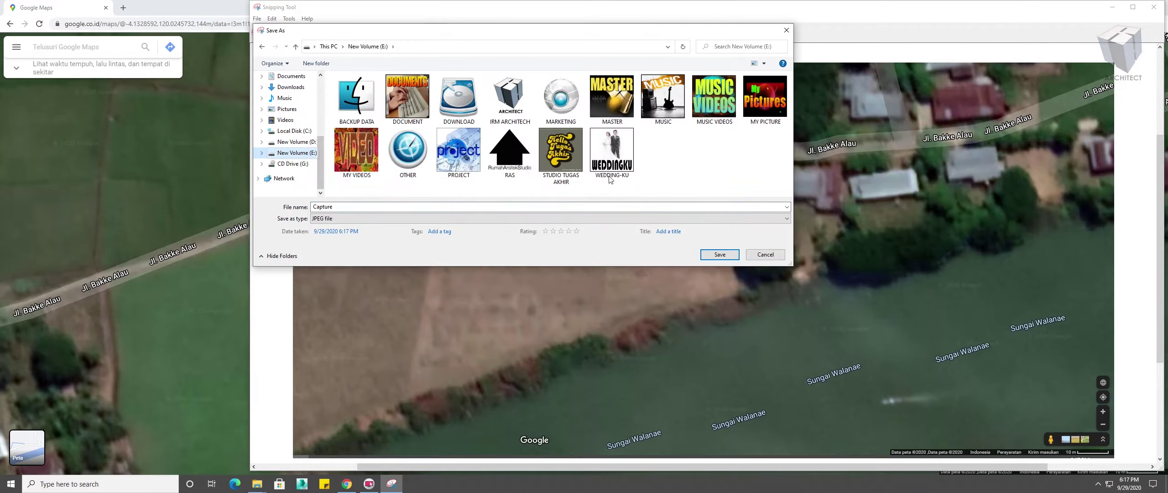
{"action": "right_click", "coordinate": [678, 175]}
{"action": "mouse_move", "coordinate": [716, 259]}
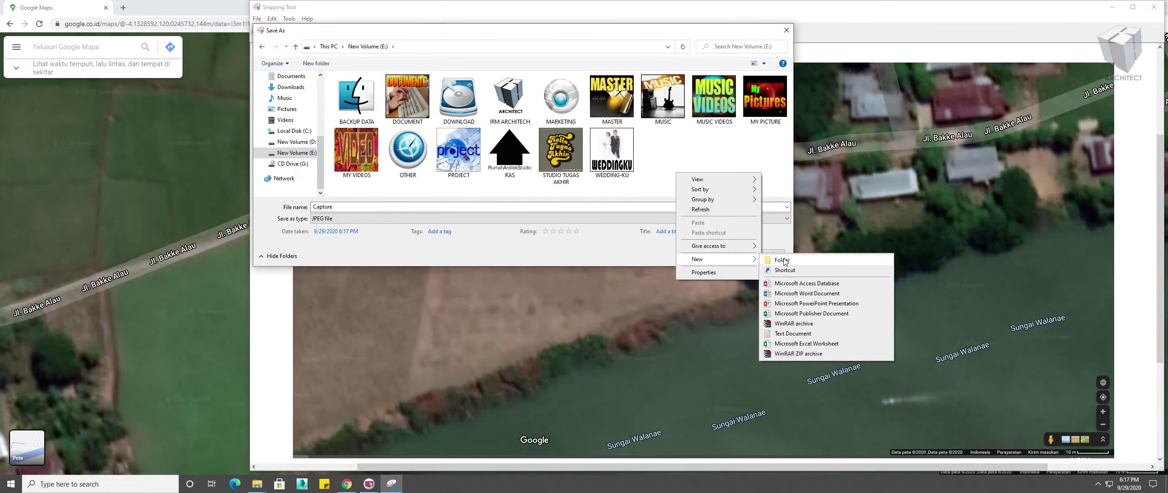
{"action": "left_click", "coordinate": [784, 261]}
{"action": "type", "text": "PLOT SITE"}
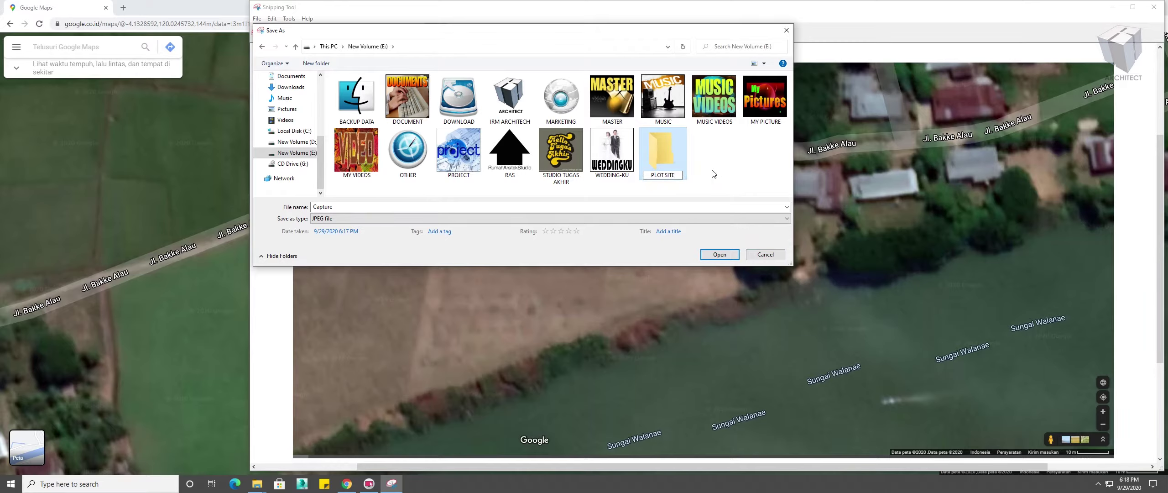
Step: Save the snip as SITE inside PLOT SITE and close Snipping Tool
{"action": "double_click", "coordinate": [672, 156]}
{"action": "left_click", "coordinate": [380, 209]}
{"action": "type", "text": "SITE"}
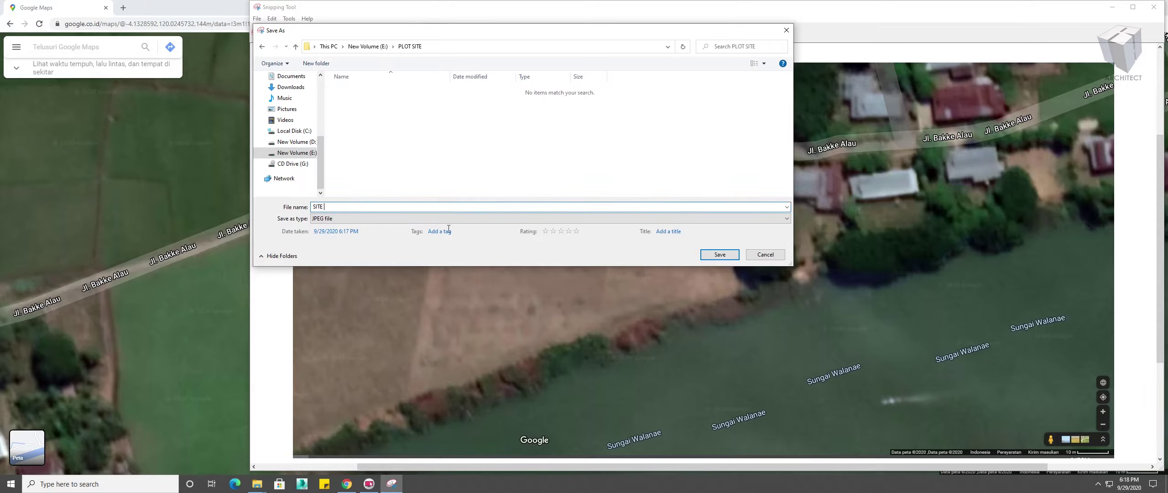
{"action": "left_click", "coordinate": [715, 255]}
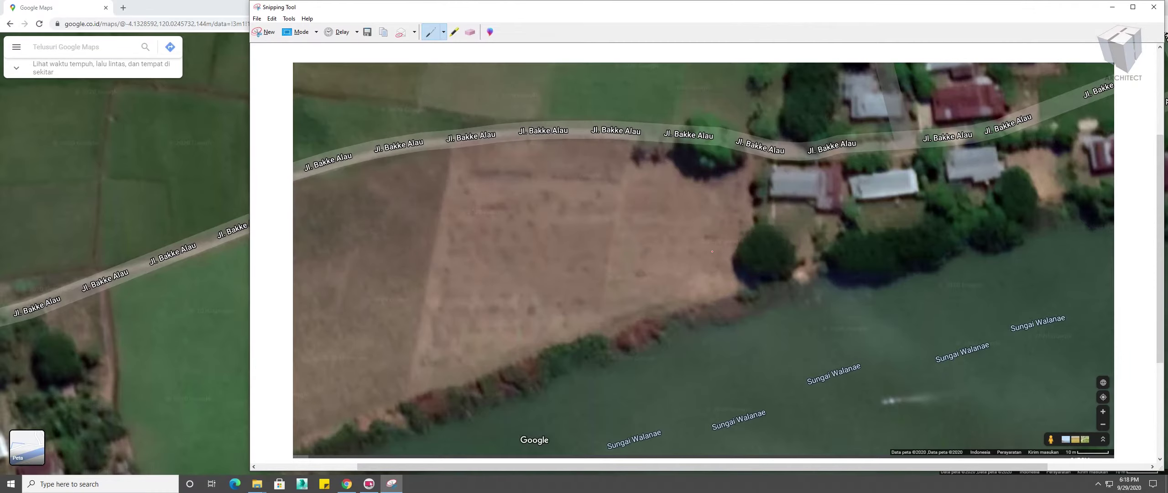
{"action": "left_click", "coordinate": [1148, 10]}
Step: Show the SITE image by opening New Volume (E:) > PLOT SITE in File Explorer
{"action": "left_click_drag", "start_coordinate": [668, 204], "coordinate": [772, 136]}
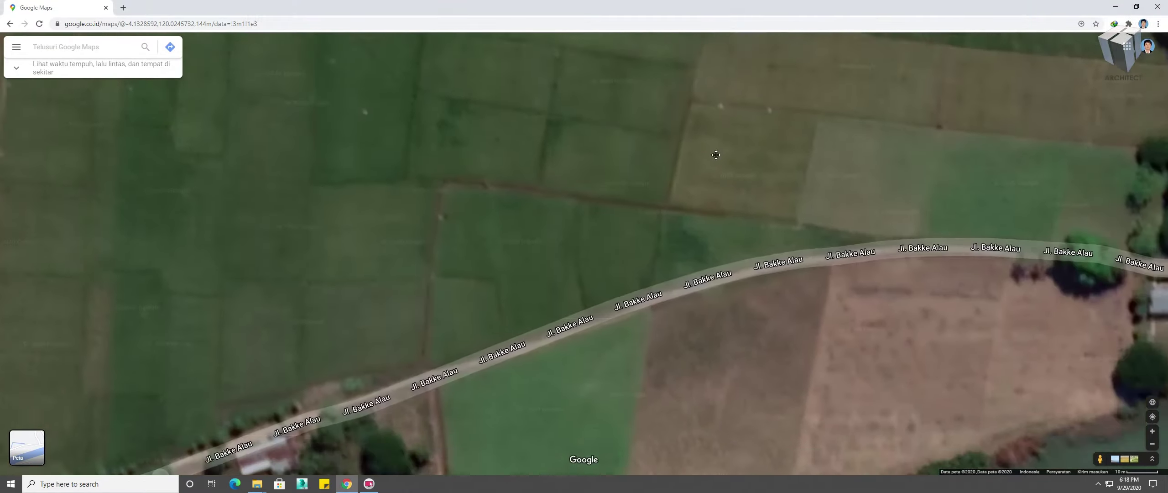
{"action": "key", "text": "super+e"}
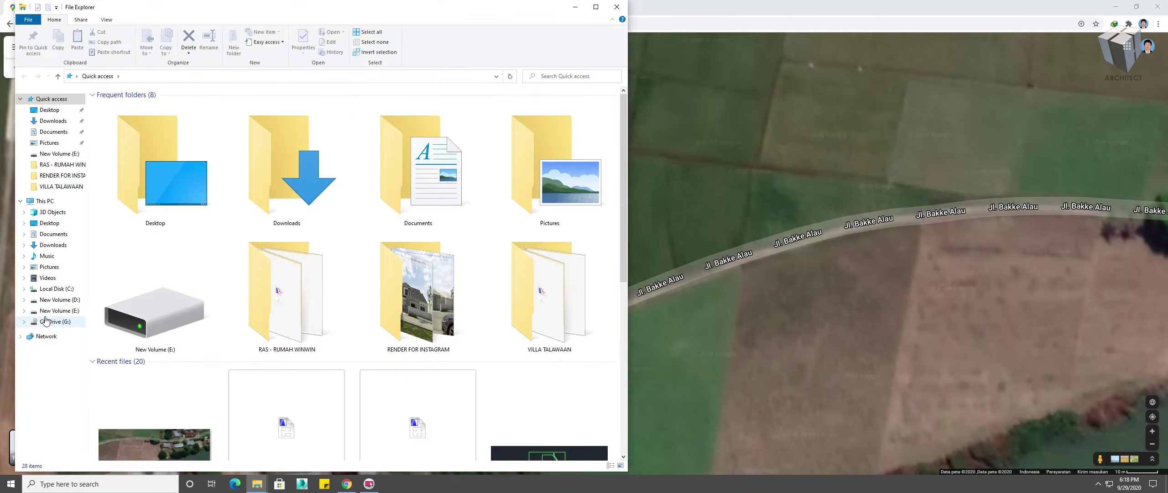
{"action": "left_click", "coordinate": [47, 313]}
{"action": "scroll", "coordinate": [235, 388], "scroll_direction": "down", "scroll_amount": 1}
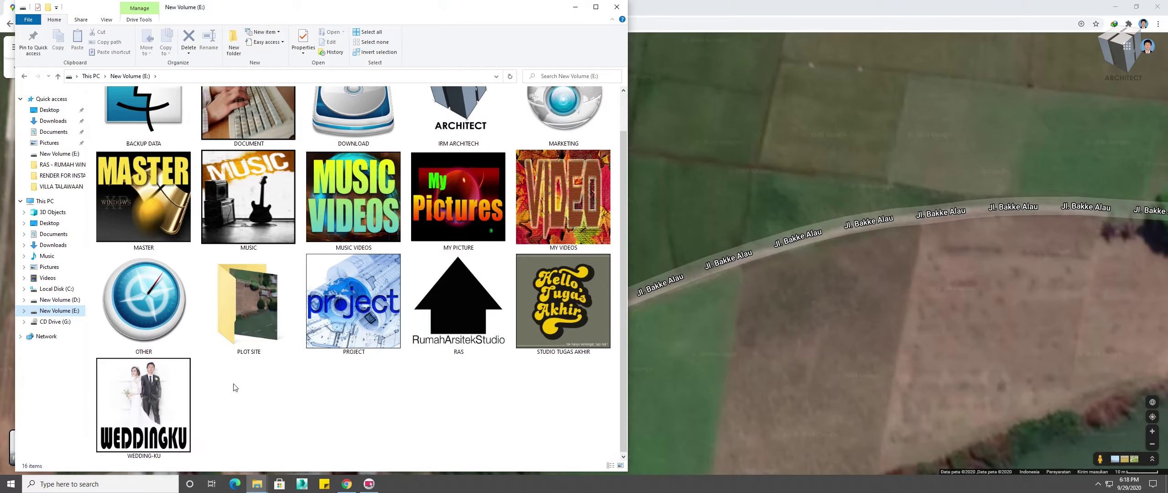
{"action": "double_click", "coordinate": [241, 314]}
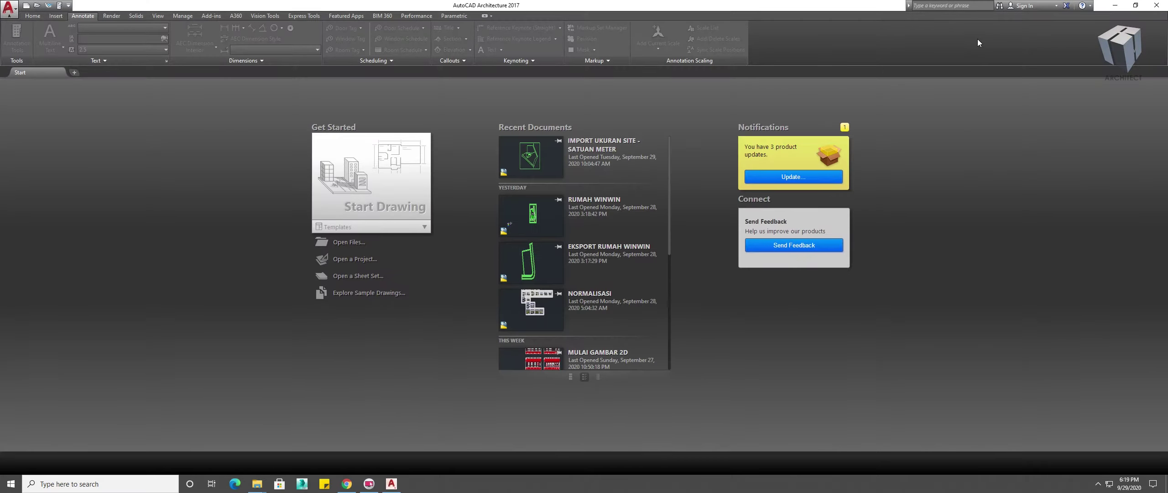
Step: Start a new blank drawing in AutoCAD Architecture 2017
{"action": "left_click", "coordinate": [364, 174]}
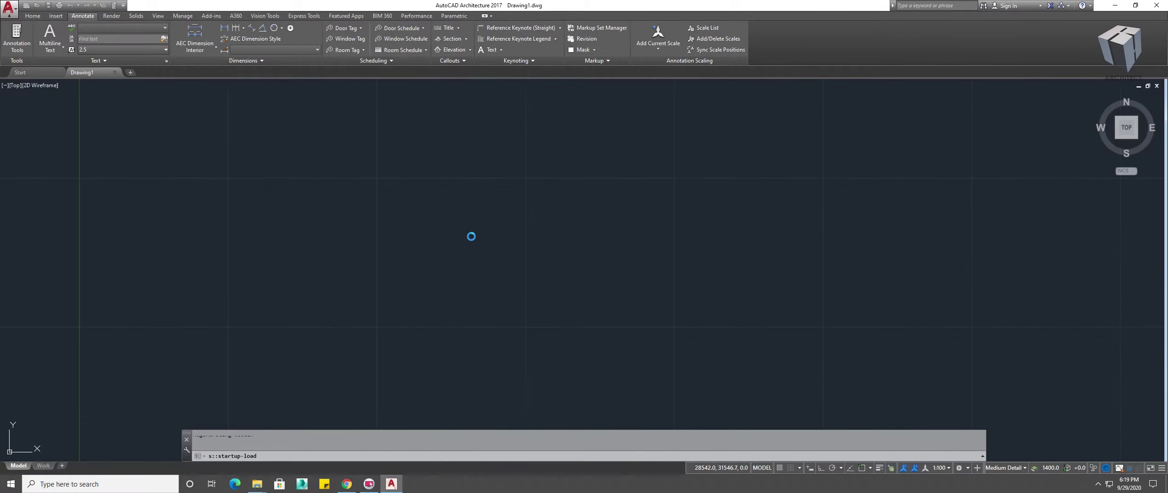
{"action": "left_click", "coordinate": [443, 259]}
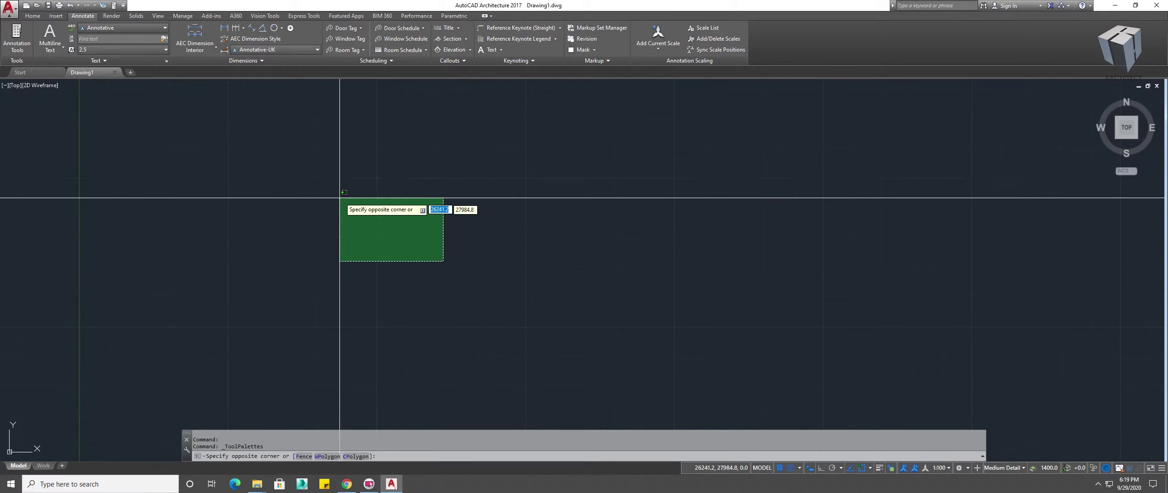
{"action": "scroll", "coordinate": [494, 201], "scroll_direction": "down", "scroll_amount": 2}
{"action": "middle_click_drag", "start_coordinate": [529, 212], "coordinate": [527, 196]}
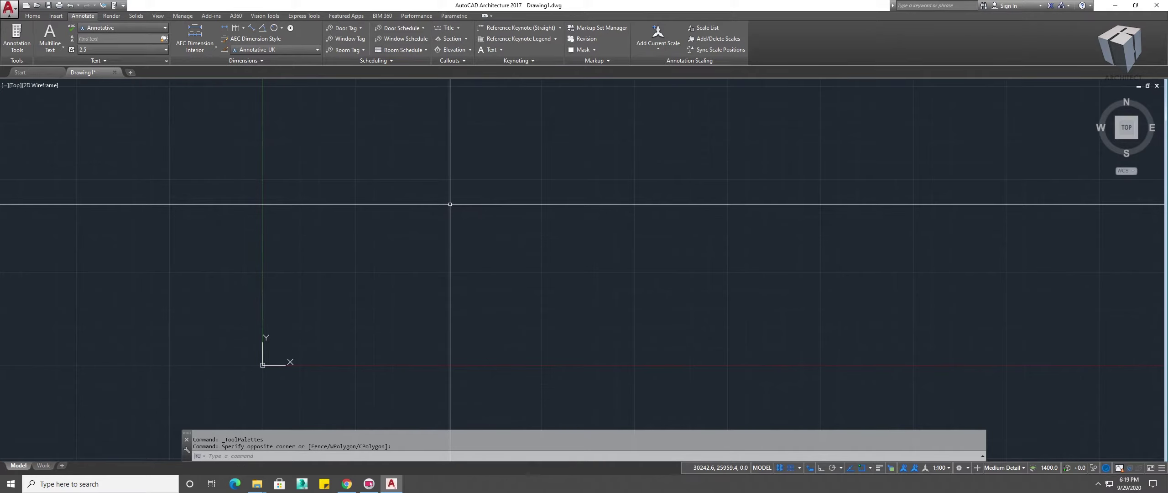
Step: Drag the SITE image into the drawing at default scale, rotation 0, then zoom extents
{"action": "type", "text": "RE"}
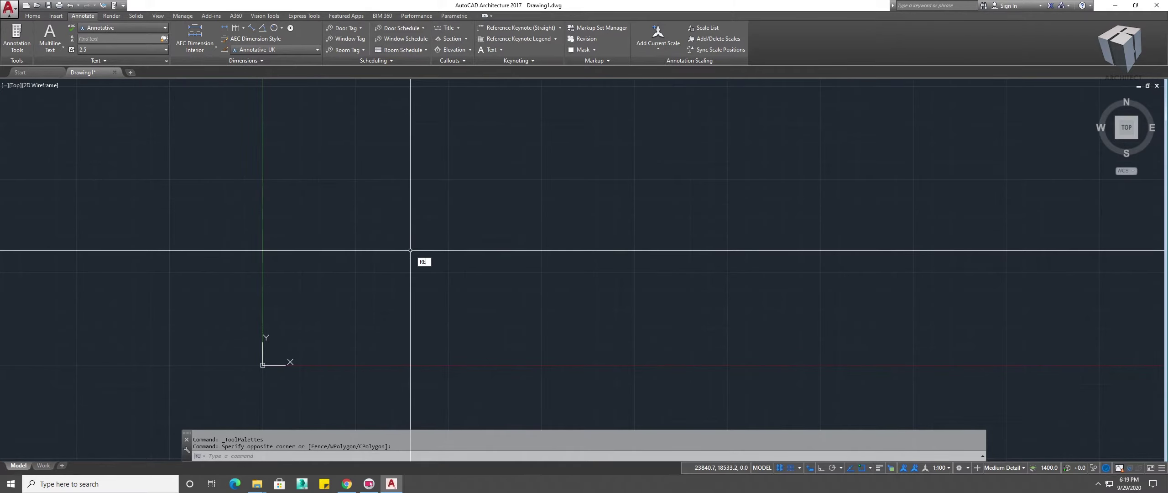
{"action": "mouse_move", "coordinate": [256, 484]}
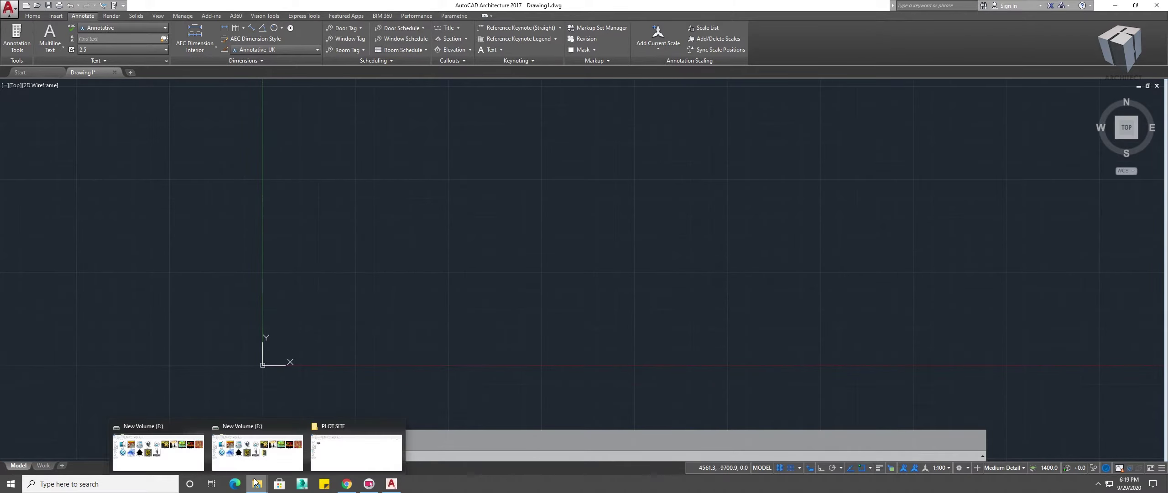
{"action": "left_click", "coordinate": [357, 443]}
{"action": "mouse_move", "coordinate": [103, 132]}
{"action": "left_mouse_down"}
{"action": "mouse_move", "coordinate": [399, 470]}
{"action": "mouse_move", "coordinate": [441, 318]}
{"action": "left_mouse_up"}
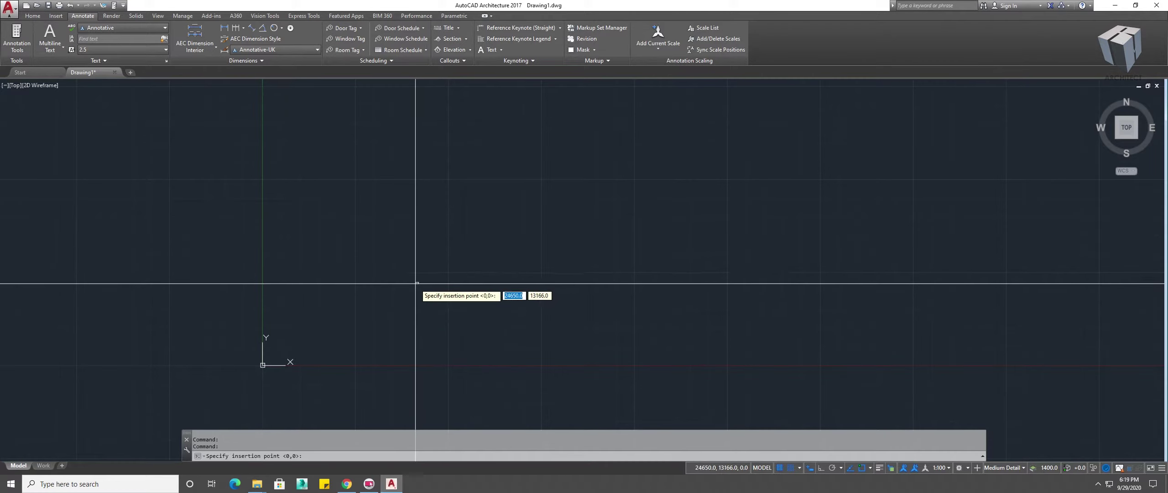
{"action": "left_click", "coordinate": [414, 284]}
{"action": "left_click", "coordinate": [605, 218]}
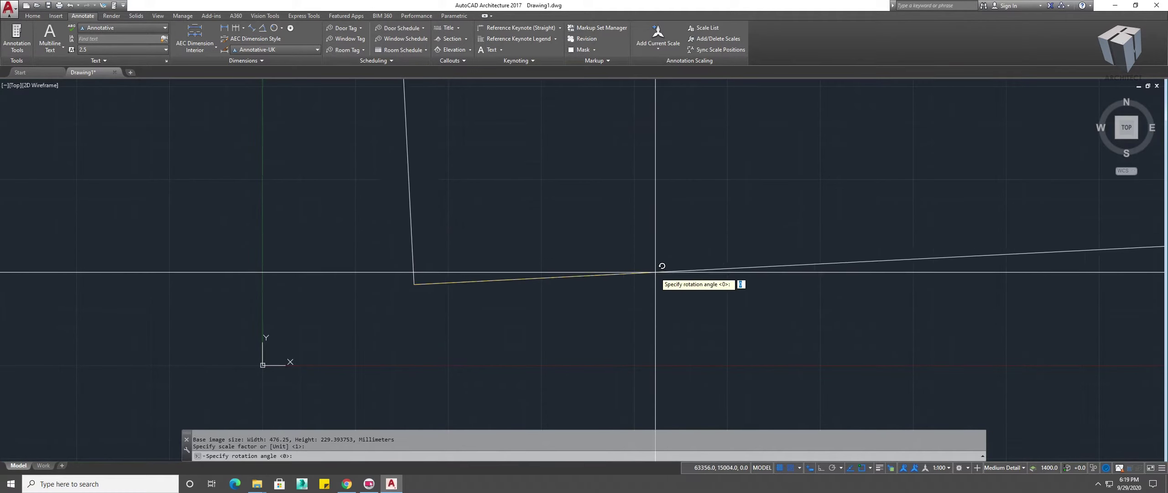
{"action": "key", "text": "Return"}
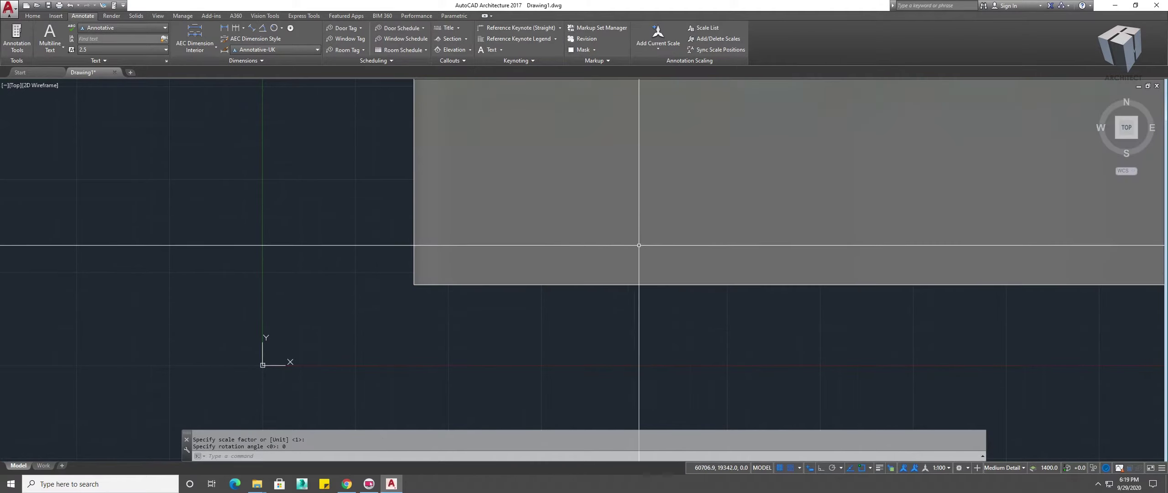
{"action": "scroll", "coordinate": [475, 251], "scroll_direction": "down", "scroll_amount": 8}
{"action": "middle_click", "coordinate": [702, 232]}
{"action": "middle_click", "coordinate": [702, 232]}
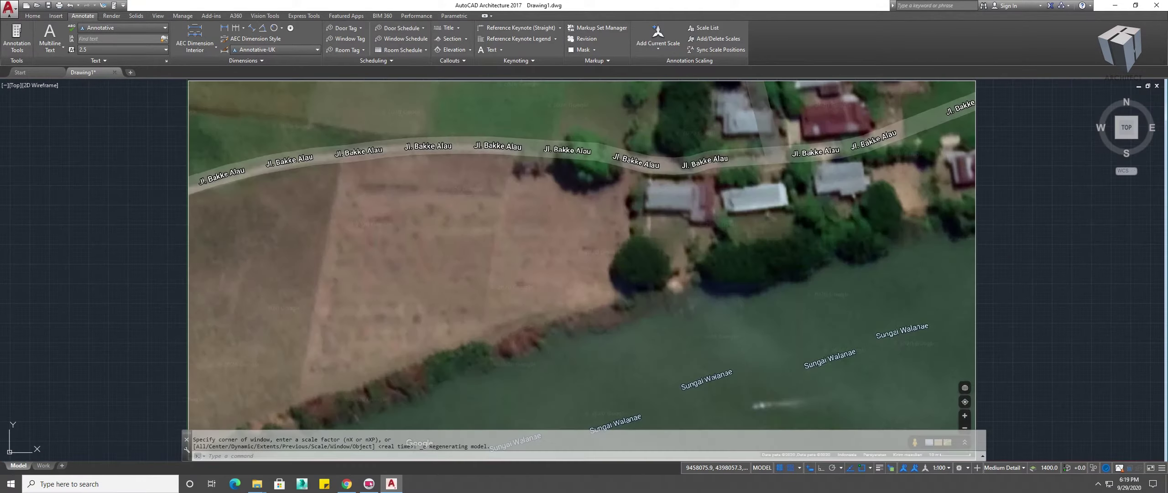
{"action": "scroll", "coordinate": [782, 209], "scroll_direction": "down", "scroll_amount": 2}
{"action": "scroll", "coordinate": [782, 209], "scroll_direction": "up", "scroll_amount": 6}
{"action": "scroll", "coordinate": [743, 318], "scroll_direction": "up", "scroll_amount": 2}
Step: Draw a horizontal line along the map's 10 m scale bar with ortho on
{"action": "scroll", "coordinate": [602, 195], "scroll_direction": "up", "scroll_amount": 2}
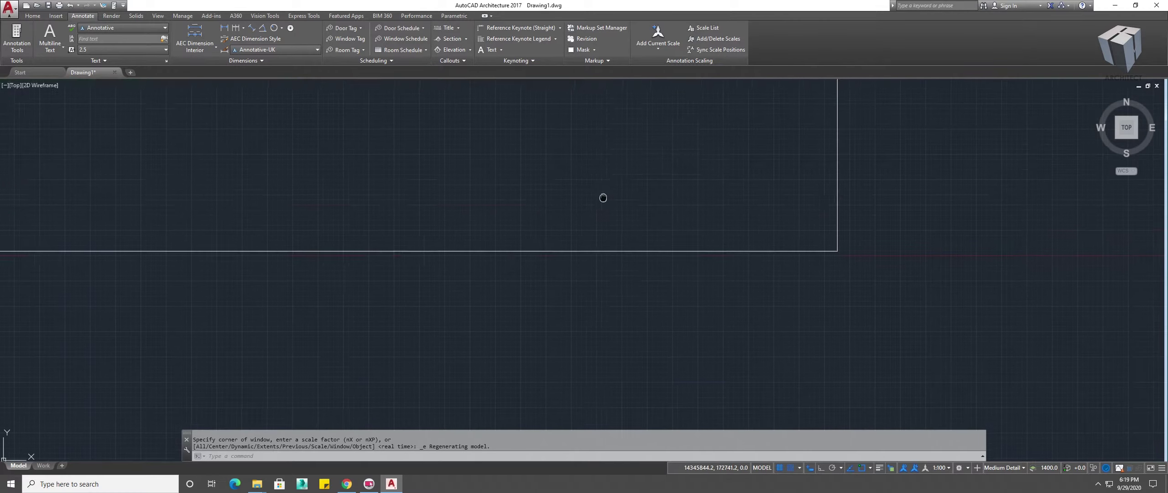
{"action": "type", "text": "l"}
{"action": "key", "text": "Return"}
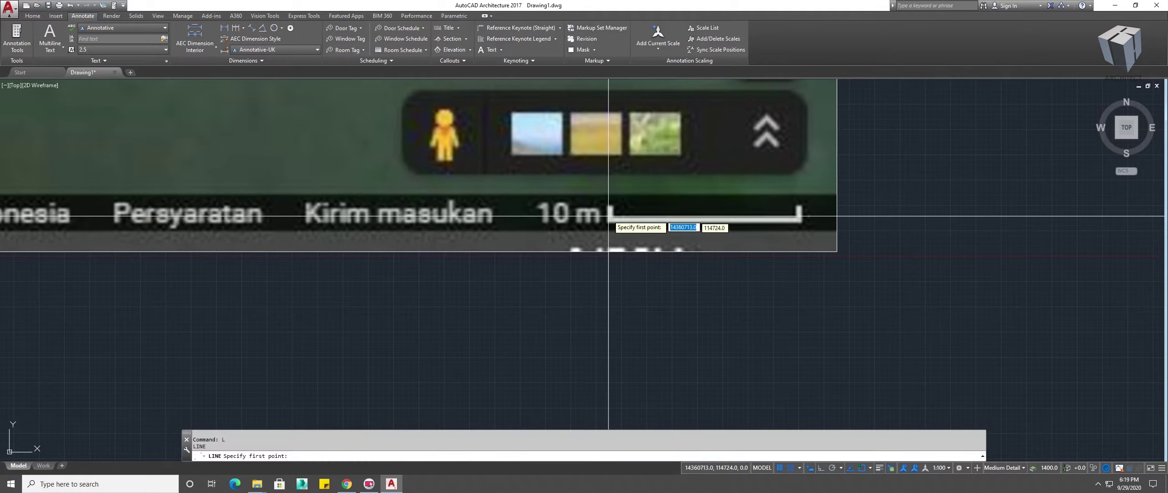
{"action": "left_click", "coordinate": [610, 218]}
{"action": "key", "text": "F8"}
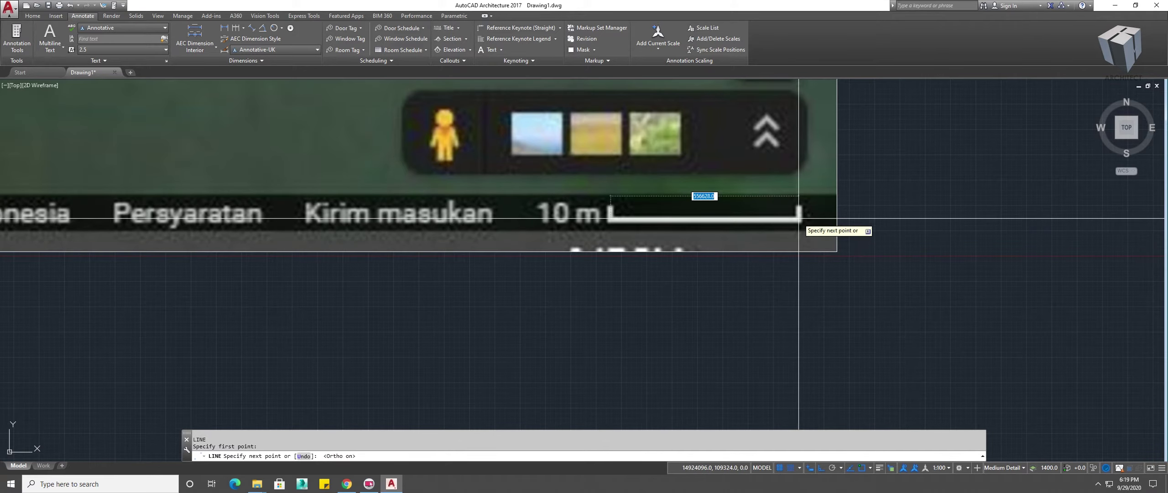
{"action": "left_click", "coordinate": [798, 219]}
{"action": "key", "text": "Escape"}
Step: Draw a 10-unit trial line below the map
{"action": "mouse_move", "coordinate": [617, 292]}
{"action": "middle_mouse_down"}
{"action": "mouse_move", "coordinate": [649, 263]}
{"action": "mouse_move", "coordinate": [607, 234]}
{"action": "middle_mouse_up"}
{"action": "key", "text": "space"}
{"action": "left_click", "coordinate": [542, 320]}
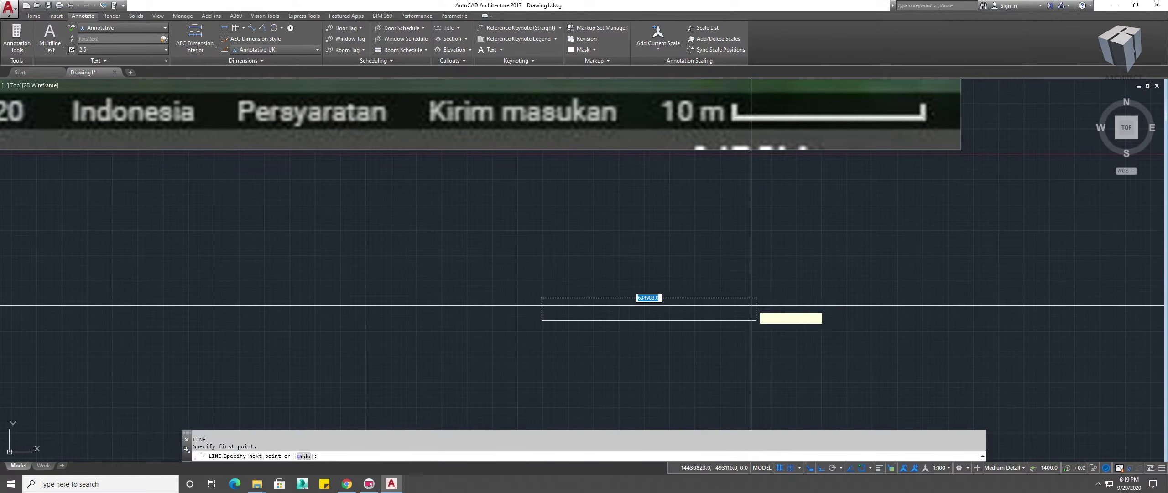
{"action": "type", "text": "10"}
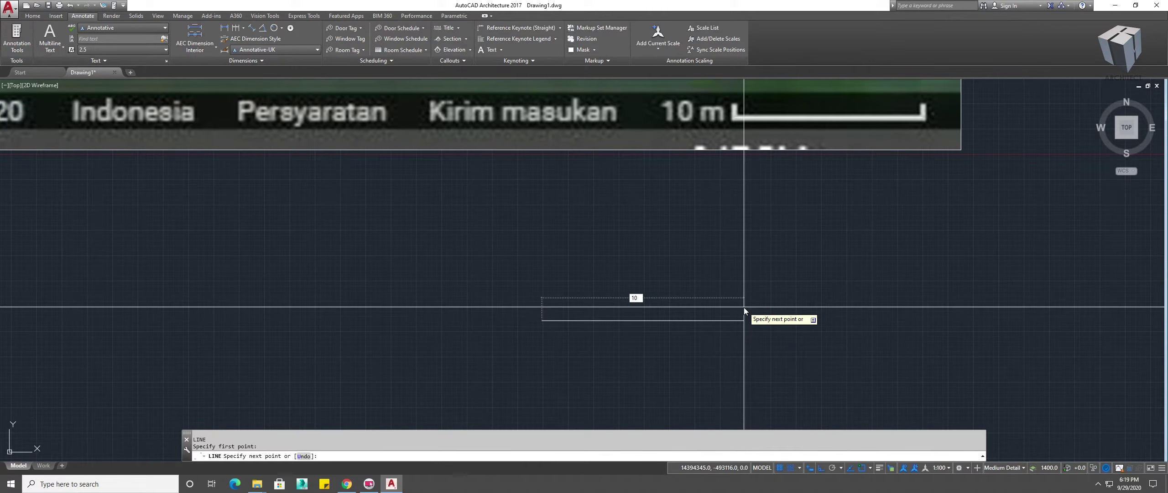
{"action": "key", "text": "Return"}
{"action": "key", "text": "Escape"}
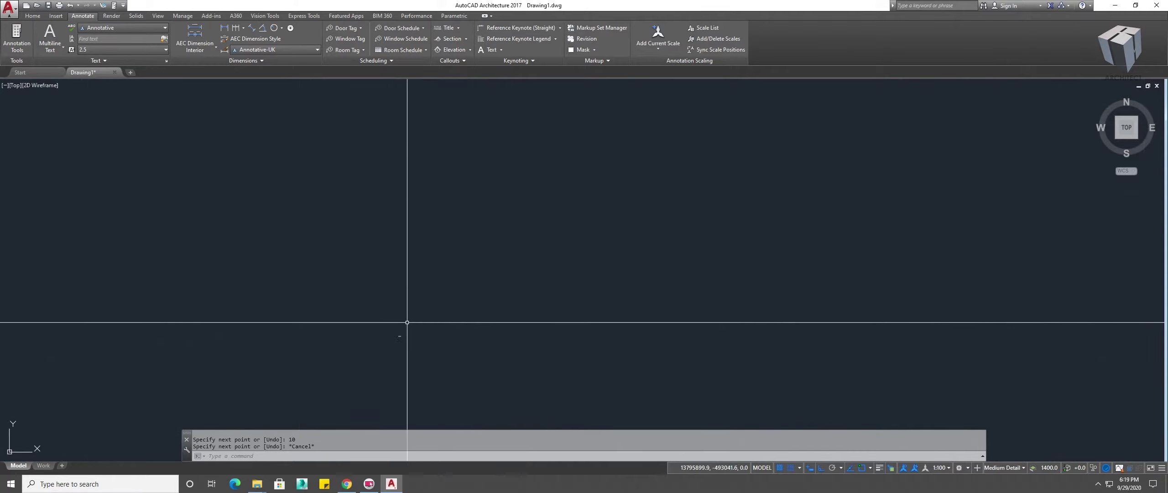
Step: Try a linear dimension on the 10-unit line, dismiss the warning and abandon it
{"action": "scroll", "coordinate": [333, 425], "scroll_direction": "up", "scroll_amount": 4}
{"action": "left_click_drag", "start_coordinate": [459, 248], "coordinate": [435, 344]}
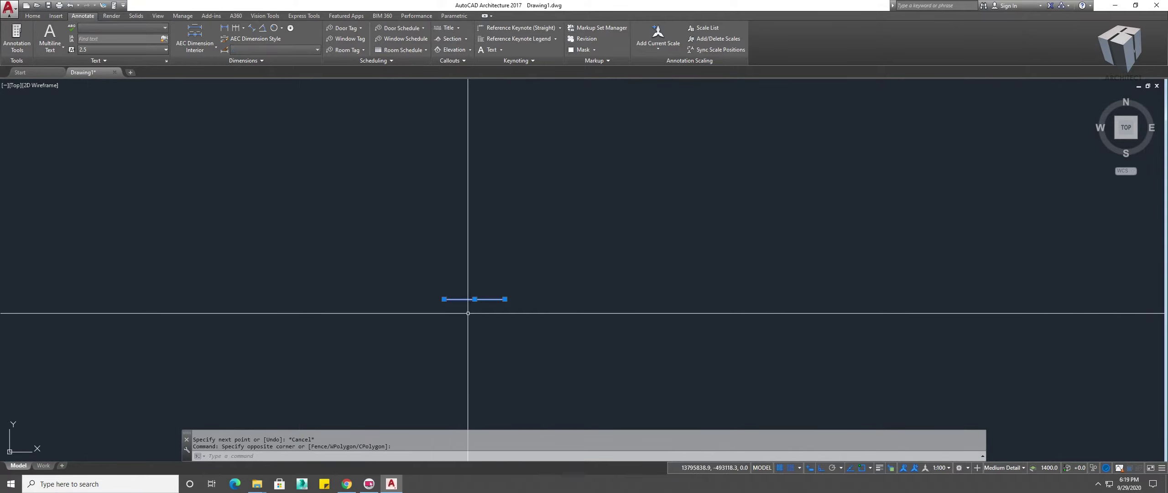
{"action": "key", "text": "Escape"}
{"action": "type", "text": "li"}
{"action": "key", "text": "Return"}
{"action": "left_click", "coordinate": [445, 300]}
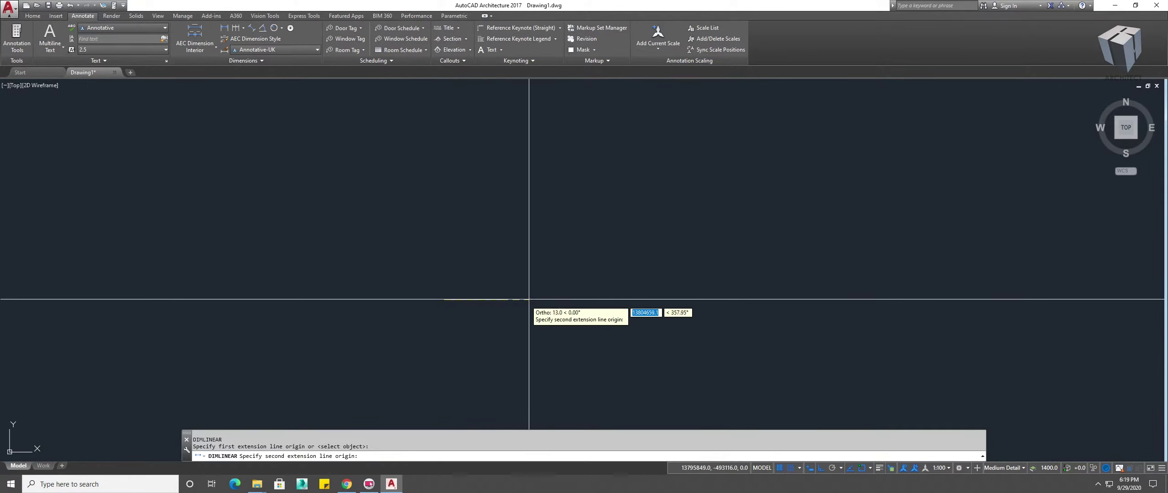
{"action": "left_click", "coordinate": [504, 299]}
{"action": "scroll", "coordinate": [493, 341], "scroll_direction": "down", "scroll_amount": 5}
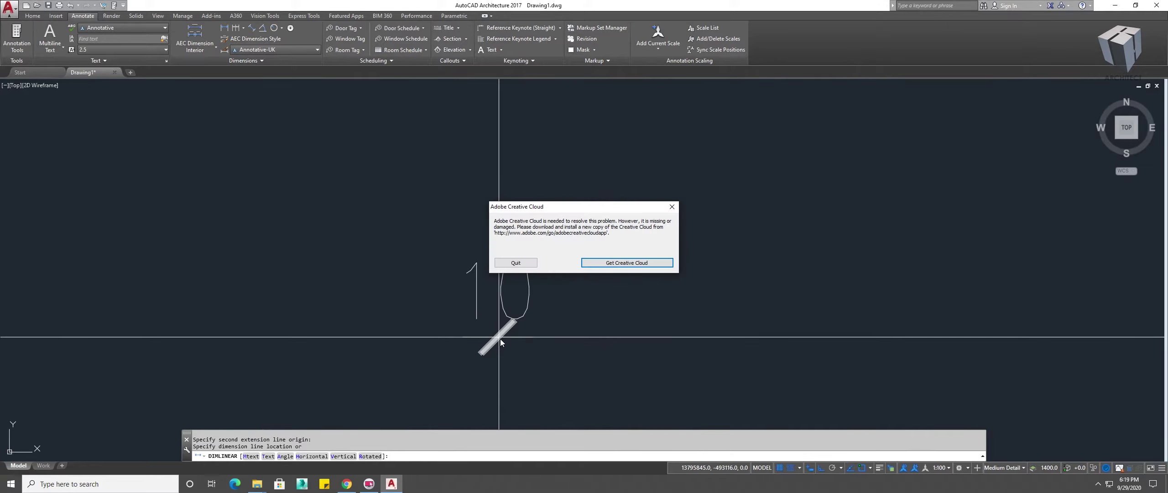
{"action": "key", "text": "Return"}
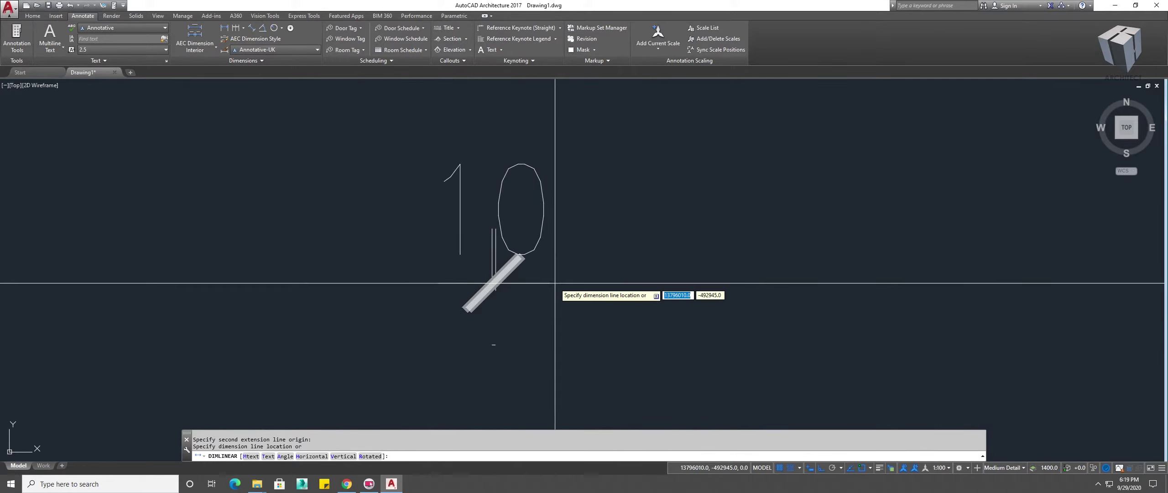
{"action": "key", "text": "Escape"}
Step: Erase the 10-unit trial line
{"action": "type", "text": "e"}
{"action": "key", "text": "Return"}
{"action": "left_click_drag", "start_coordinate": [542, 286], "coordinate": [446, 372]}
{"action": "key", "text": "Return"}
{"action": "scroll", "coordinate": [496, 314], "scroll_direction": "up", "scroll_amount": 5}
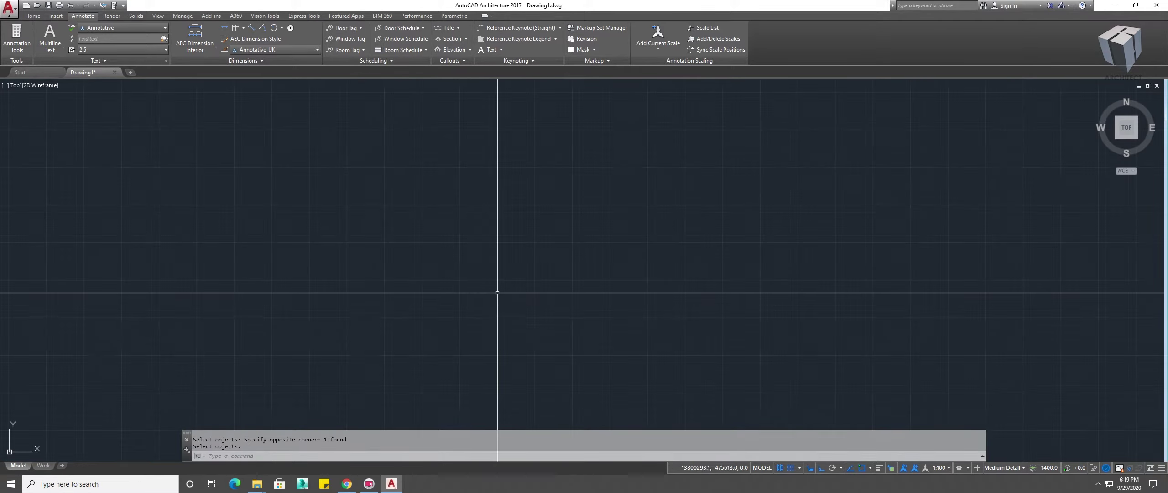
{"action": "middle_click_drag", "start_coordinate": [495, 313], "coordinate": [520, 270]}
Step: Draw a 1000-unit line below the map's scale bar
{"action": "type", "text": "l"}
{"action": "key", "text": "Return"}
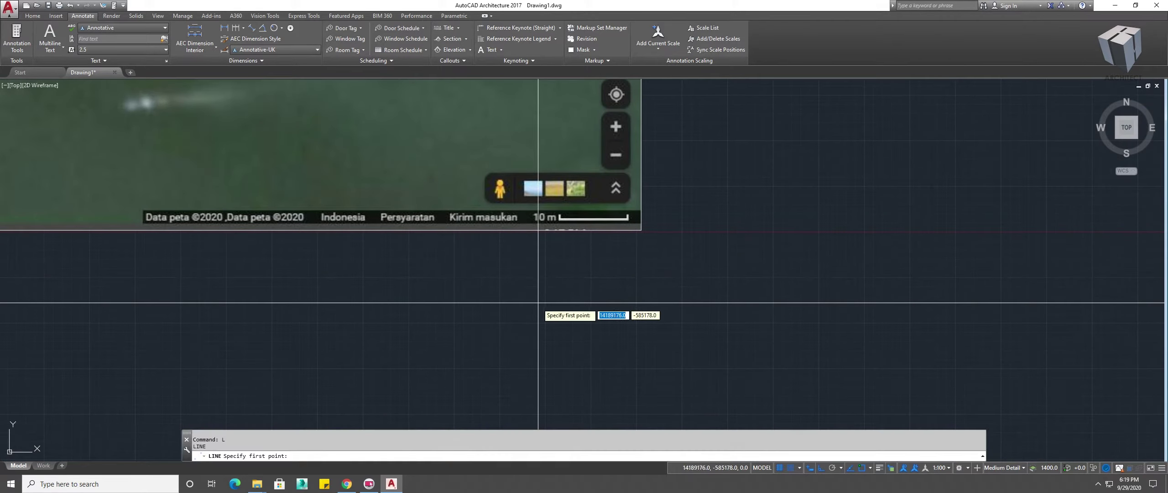
{"action": "left_click", "coordinate": [520, 307]}
{"action": "type", "text": "1"}
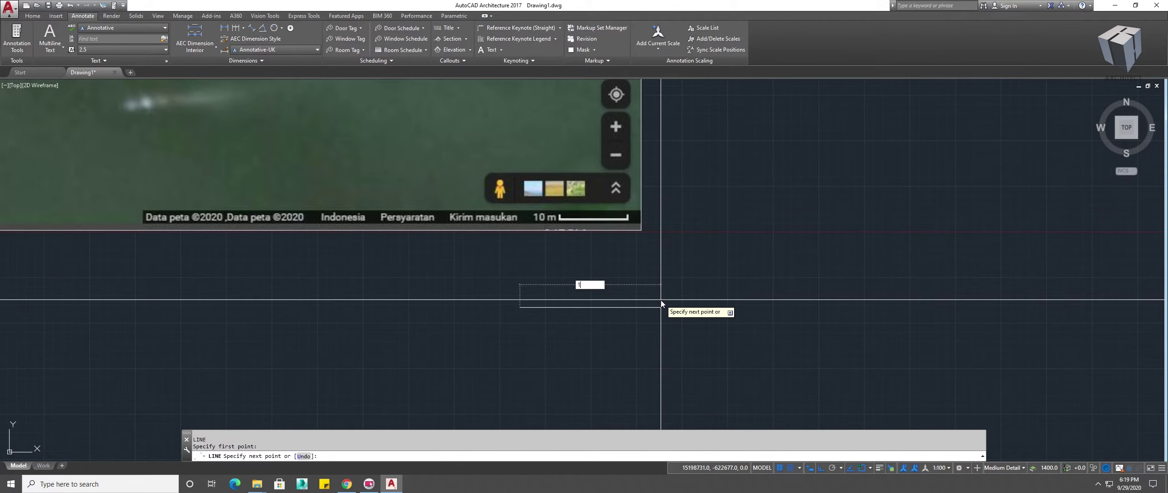
{"action": "type", "text": "000"}
{"action": "key", "text": "Return"}
{"action": "key", "text": "Escape"}
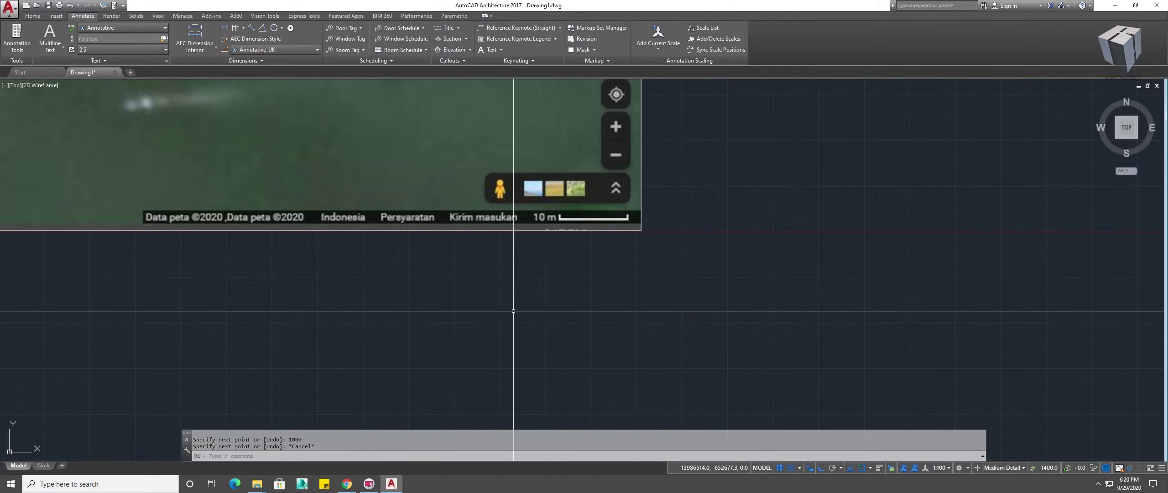
Step: Try DIMLINEAR on the 1000 line's endpoints, then abandon it before placing
{"action": "type", "text": "dli"}
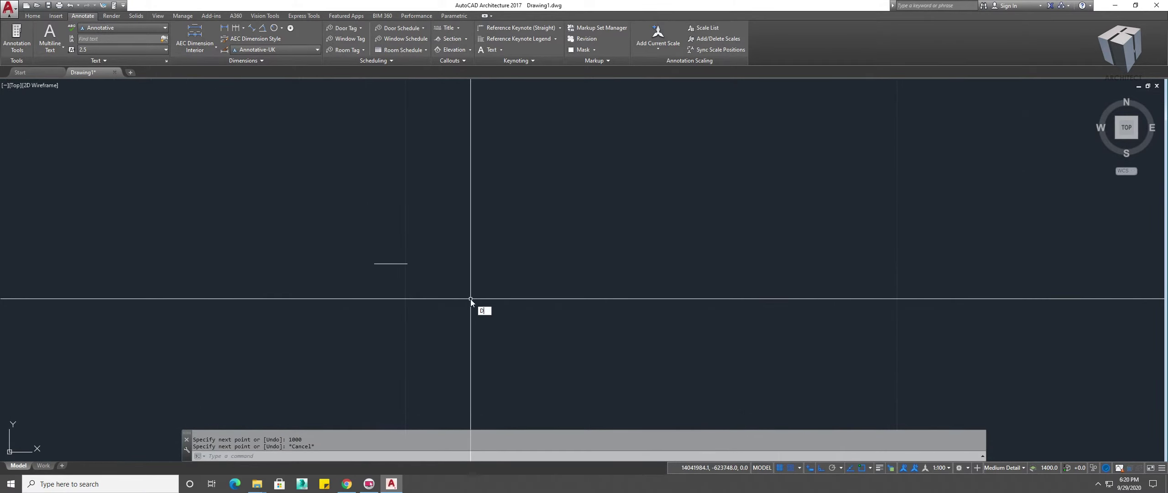
{"action": "key", "text": "Return"}
{"action": "left_click", "coordinate": [407, 263]}
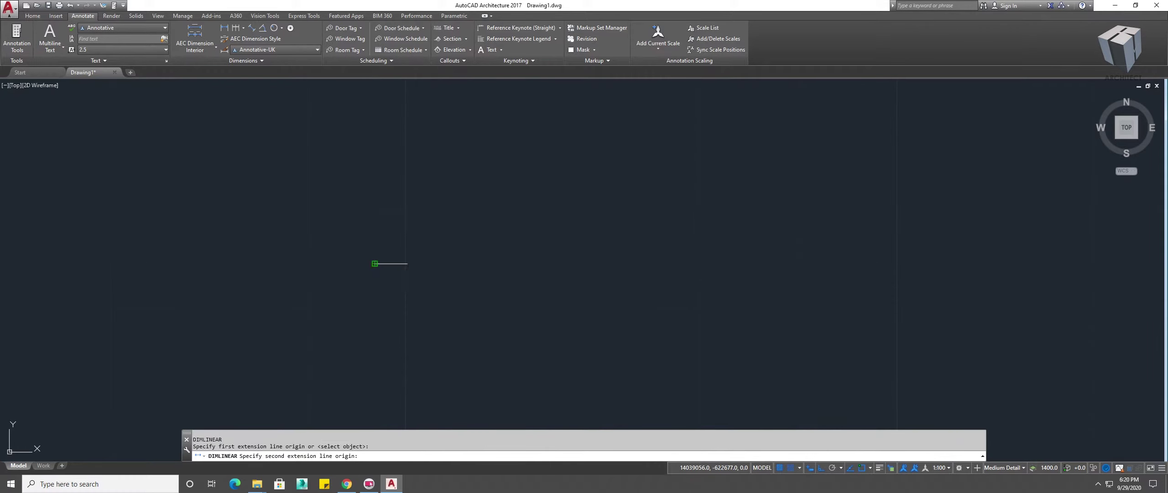
{"action": "left_click", "coordinate": [375, 264]}
{"action": "key", "text": "Escape"}
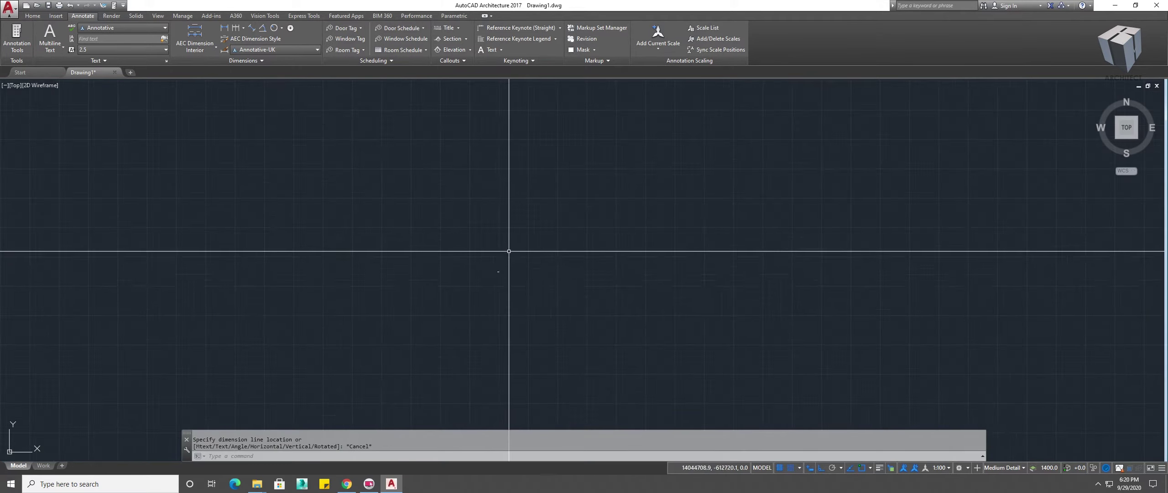
{"action": "scroll", "coordinate": [539, 231], "scroll_direction": "down", "scroll_amount": 2}
{"action": "scroll", "coordinate": [539, 231], "scroll_direction": "down", "scroll_amount": 1}
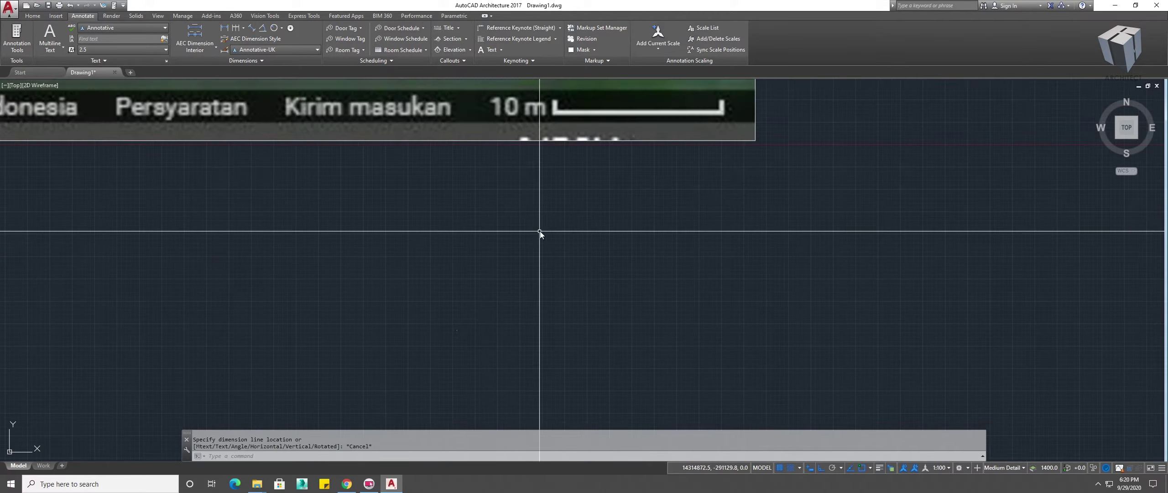
Step: Scale the SITE image by 0.1 about a picked base point
{"action": "key", "text": "Escape"}
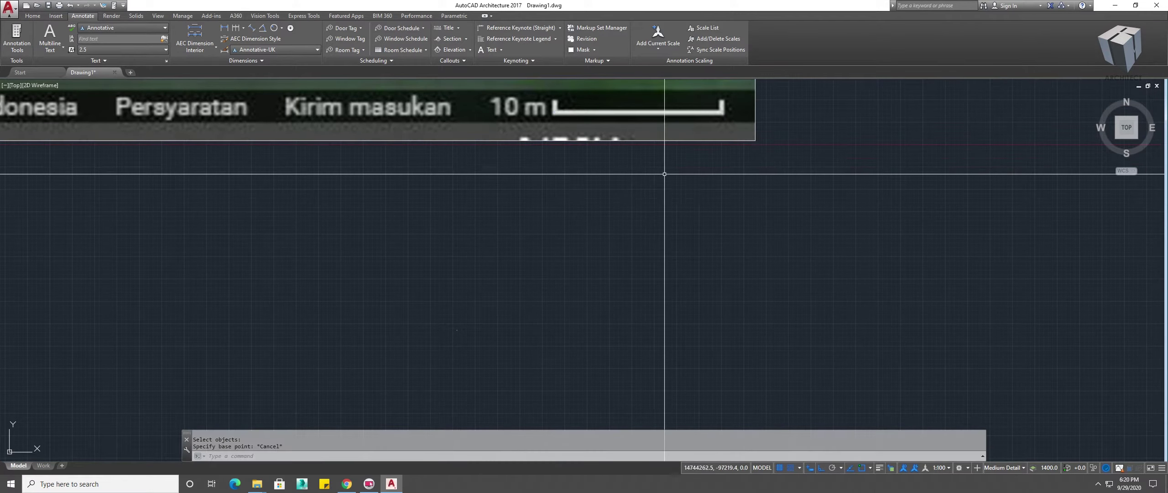
{"action": "key", "text": "Escape"}
{"action": "type", "text": "SC"}
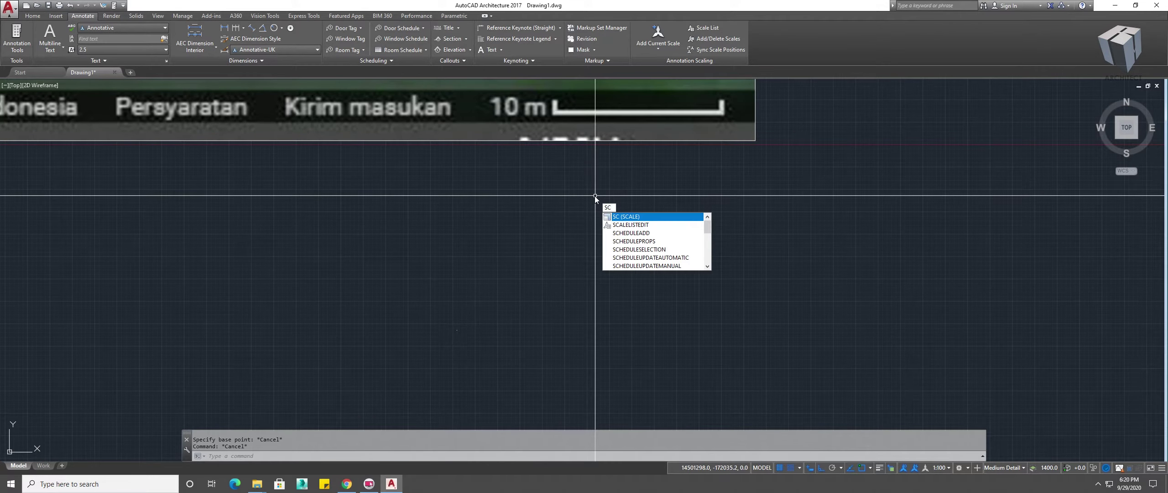
{"action": "key", "text": "Return"}
{"action": "left_click", "coordinate": [690, 173]}
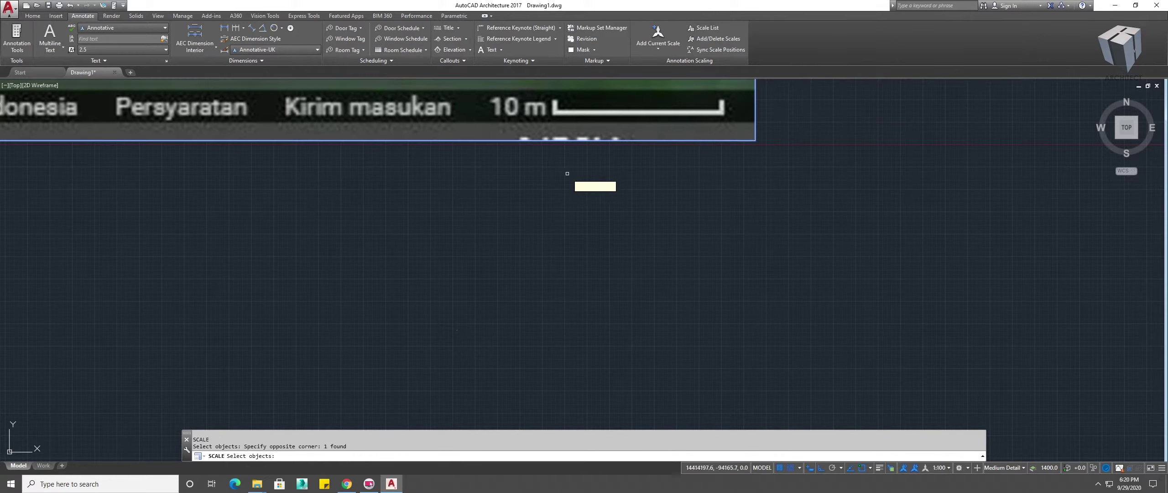
{"action": "key", "text": "Return"}
{"action": "left_click", "coordinate": [543, 167]}
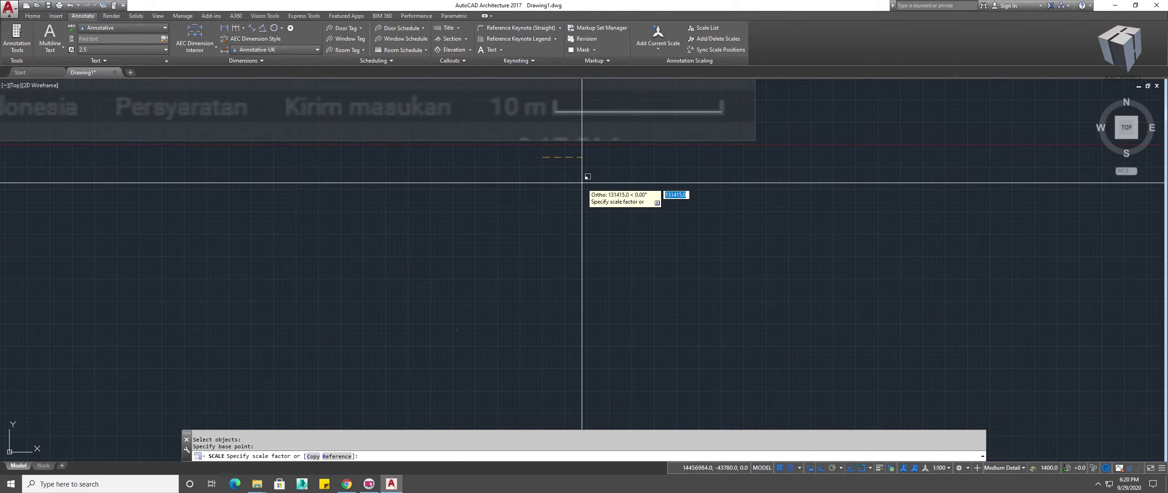
{"action": "type", "text": ".1"}
{"action": "key", "text": "Return"}
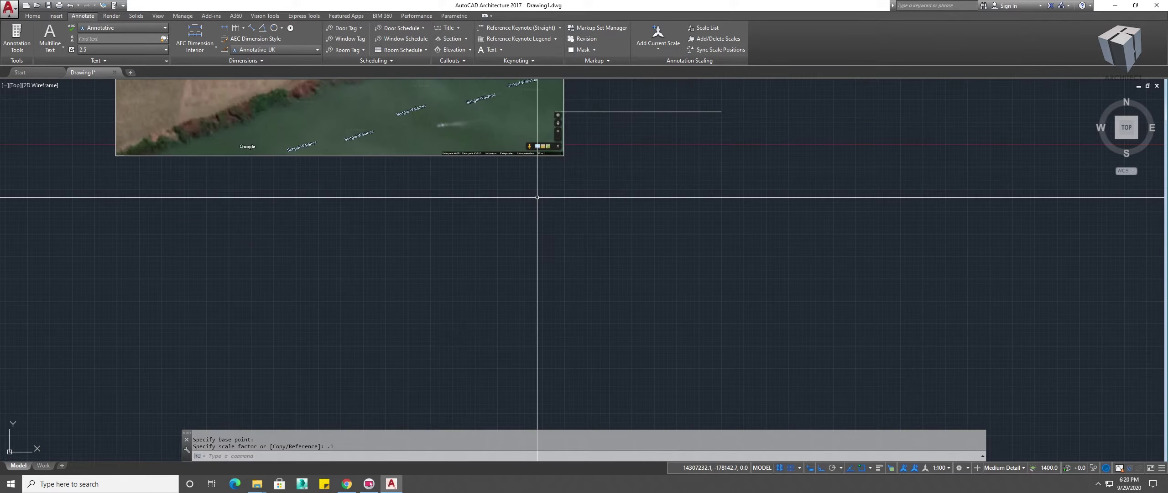
{"action": "key", "text": "Escape"}
{"action": "key", "text": "Escape"}
Step: Select the reference line and start a MOVE, then cancel it
{"action": "left_click", "coordinate": [667, 161]}
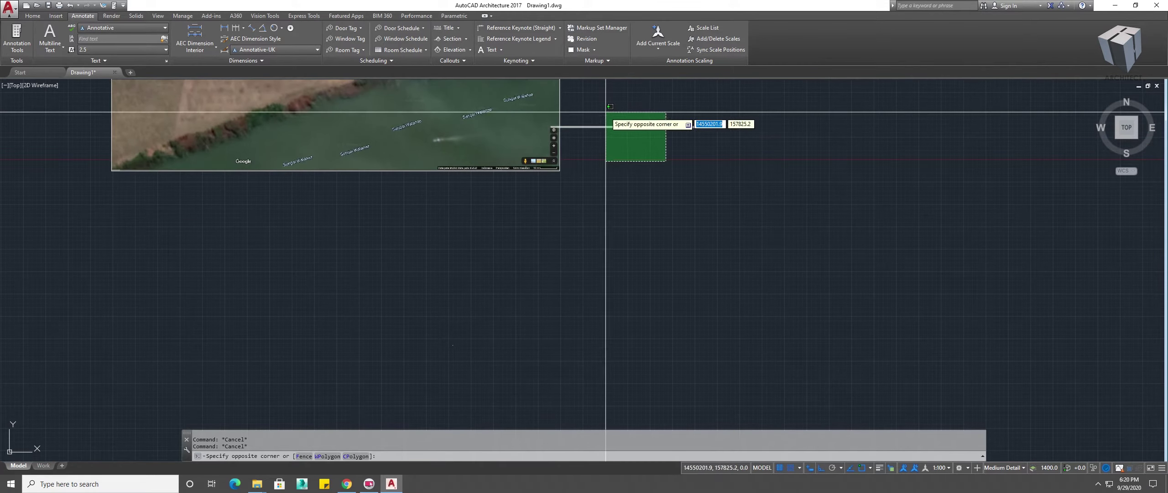
{"action": "left_click", "coordinate": [606, 112]}
{"action": "type", "text": "M"}
{"action": "key", "text": "Return"}
{"action": "middle_click_drag", "start_coordinate": [569, 169], "coordinate": [595, 161]}
{"action": "left_click", "coordinate": [624, 133]}
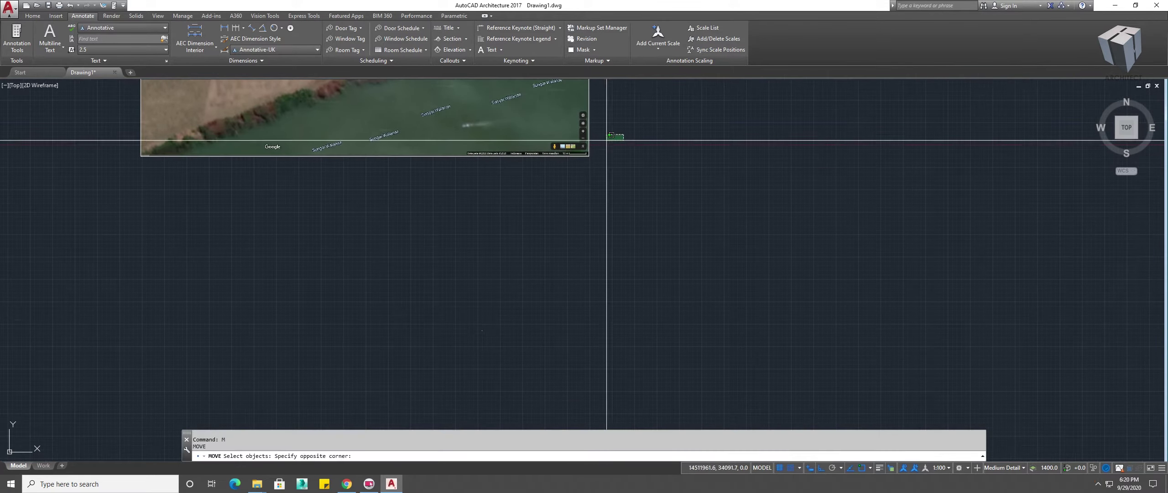
{"action": "left_click", "coordinate": [613, 279]}
{"action": "key", "text": "Return"}
Step: Retry moving the line from a new base point, then cancel again
{"action": "left_click", "coordinate": [605, 323]}
{"action": "scroll", "coordinate": [421, 329], "scroll_direction": "up", "scroll_amount": 5}
{"action": "key", "text": "Escape"}
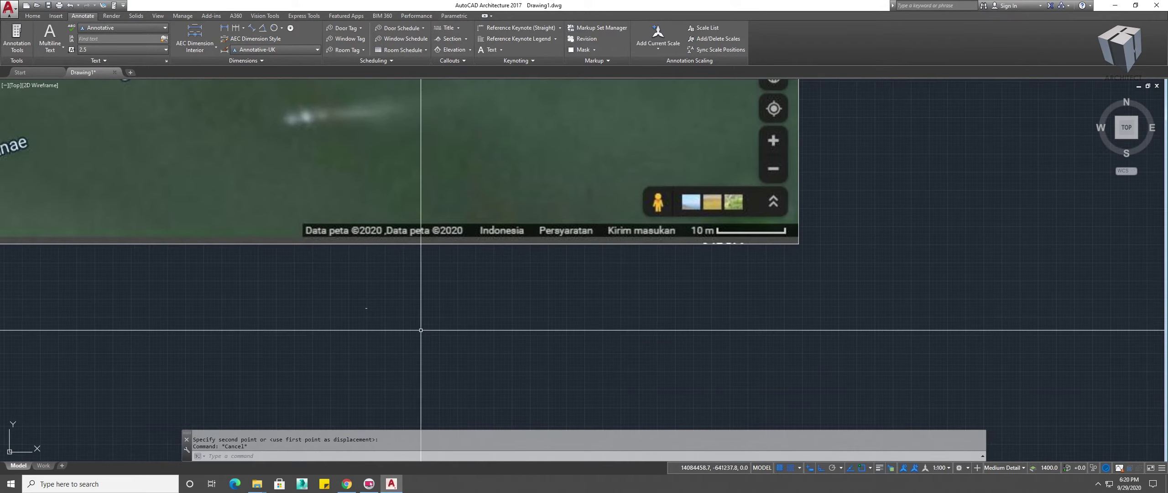
{"action": "key", "text": "Return"}
{"action": "left_click", "coordinate": [772, 337]}
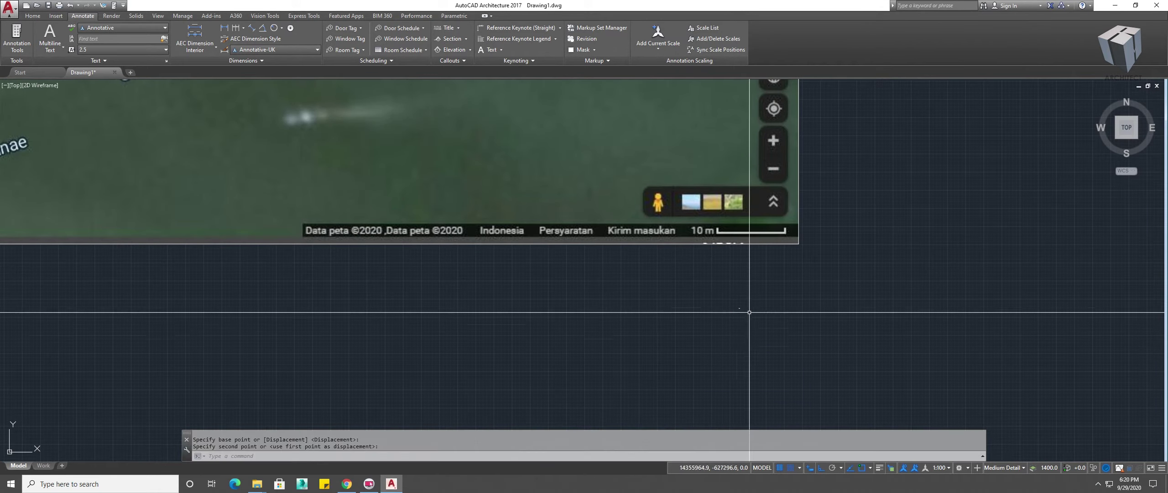
{"action": "key", "text": "Escape"}
{"action": "scroll", "coordinate": [684, 297], "scroll_direction": "up", "scroll_amount": 4}
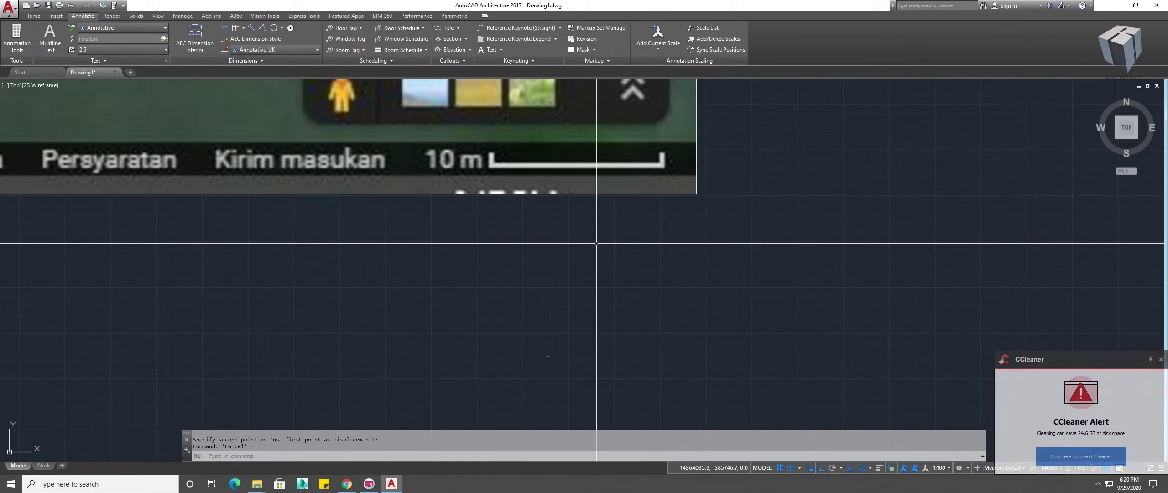
Step: Start a line at the scale bar's left end, then cancel it
{"action": "type", "text": "l"}
{"action": "key", "text": "Return"}
{"action": "scroll", "coordinate": [483, 173], "scroll_direction": "up", "scroll_amount": 2}
{"action": "scroll", "coordinate": [461, 180], "scroll_direction": "up", "scroll_amount": 3}
{"action": "scroll", "coordinate": [442, 177], "scroll_direction": "up", "scroll_amount": 2}
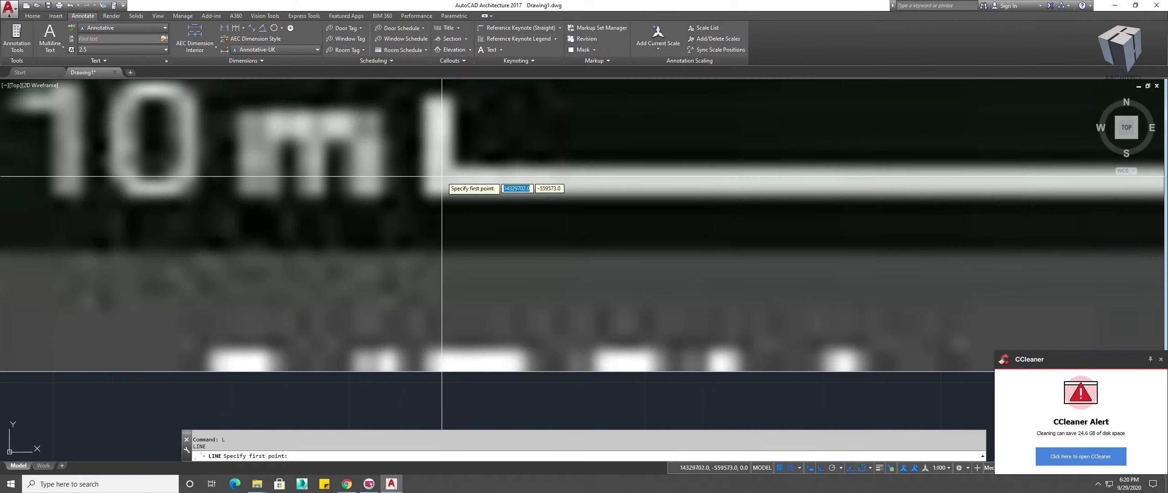
{"action": "left_click", "coordinate": [439, 176]}
{"action": "scroll", "coordinate": [433, 182], "scroll_direction": "down", "scroll_amount": 3}
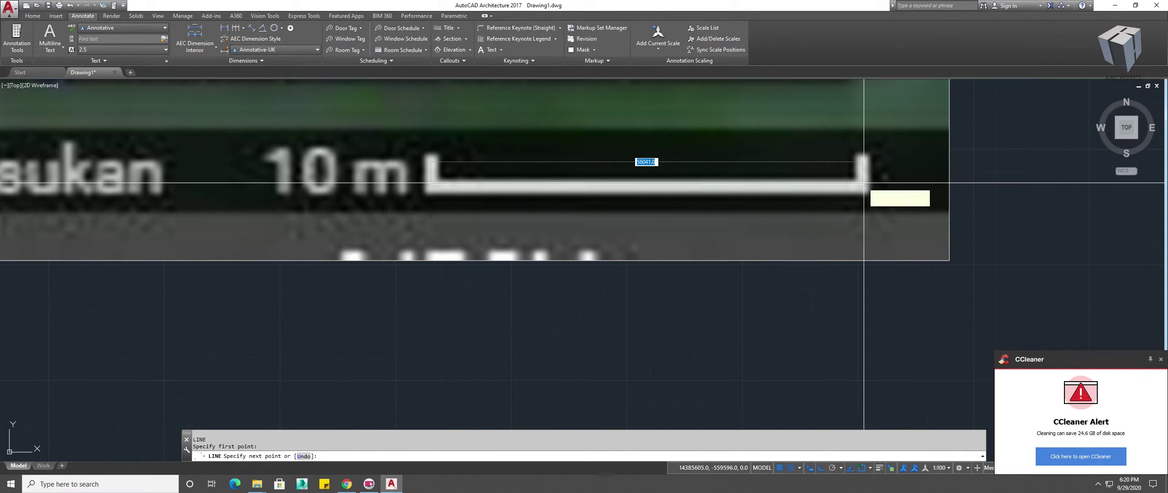
{"action": "key", "text": "Escape"}
{"action": "scroll", "coordinate": [783, 187], "scroll_direction": "down", "scroll_amount": 2}
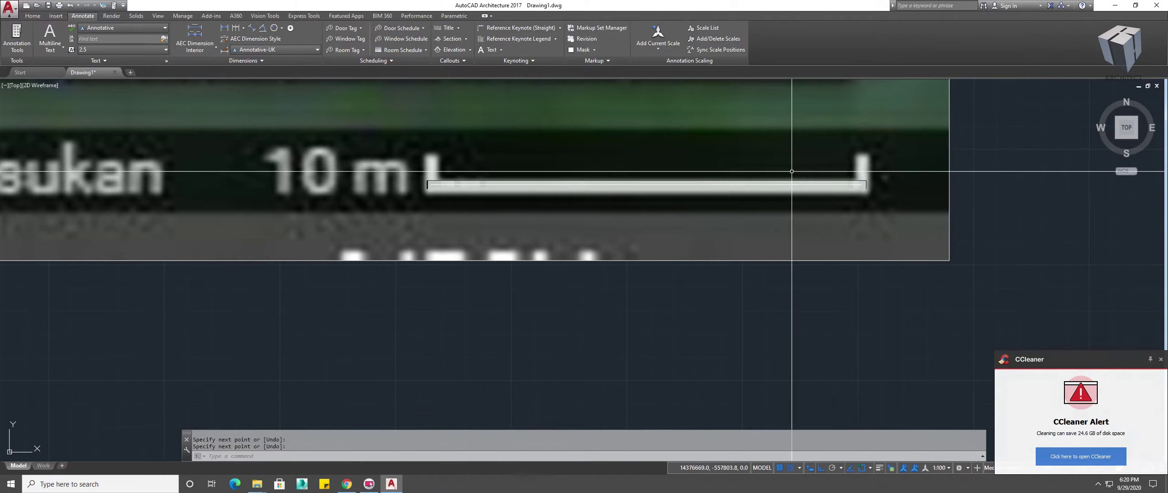
{"action": "scroll", "coordinate": [690, 200], "scroll_direction": "down", "scroll_amount": 2}
Step: Start ALIGN and select the satellite map image with a crossing window
{"action": "type", "text": "al"}
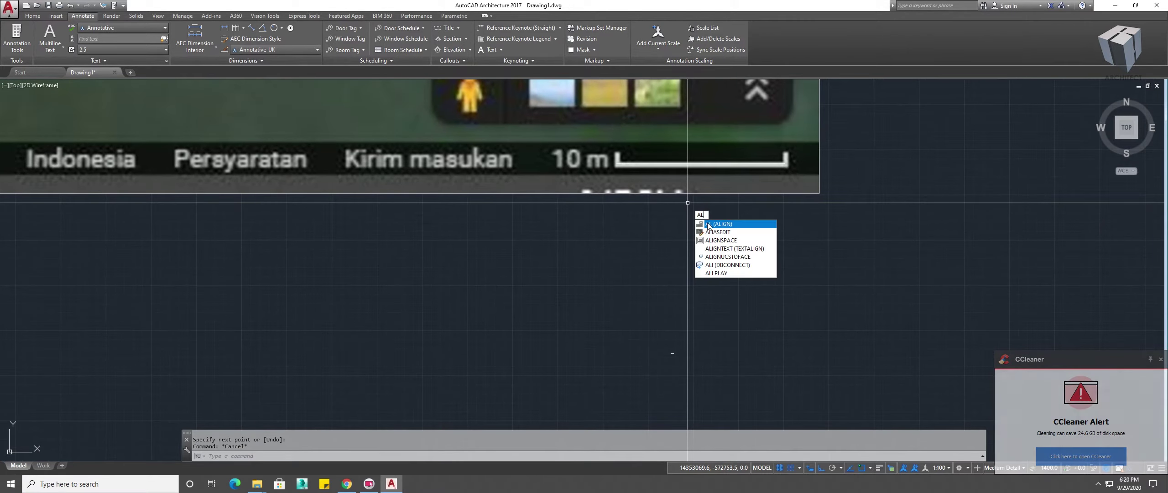
{"action": "left_click", "coordinate": [723, 223]}
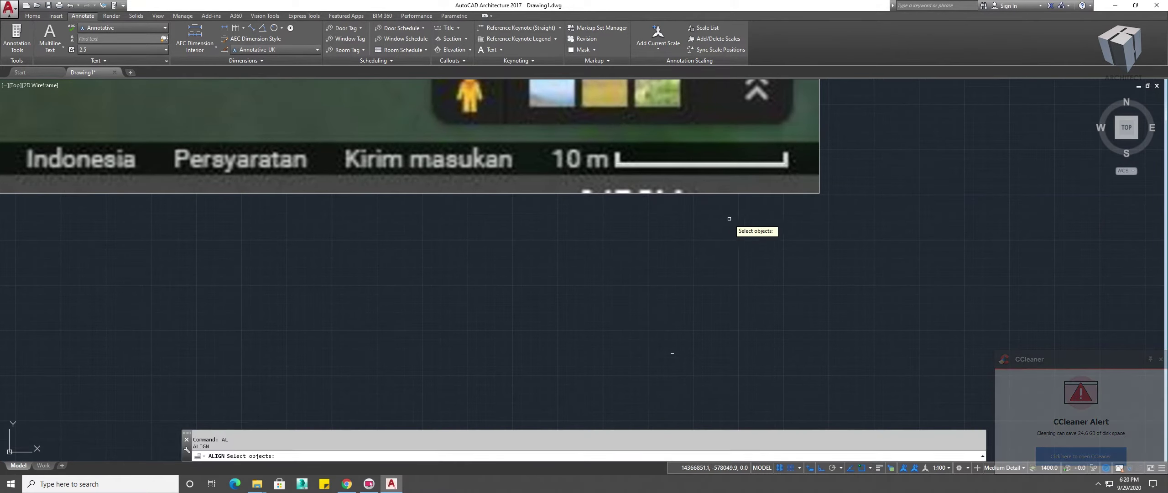
{"action": "left_click", "coordinate": [866, 245]}
{"action": "left_click", "coordinate": [573, 81]}
{"action": "left_click", "coordinate": [885, 259]}
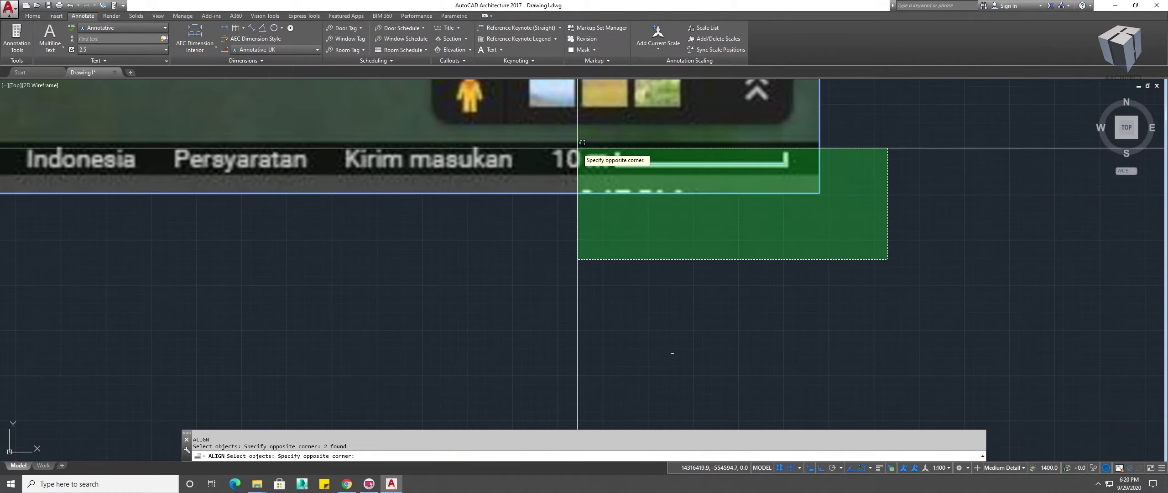
{"action": "left_click", "coordinate": [634, 182]}
{"action": "key", "text": "Return"}
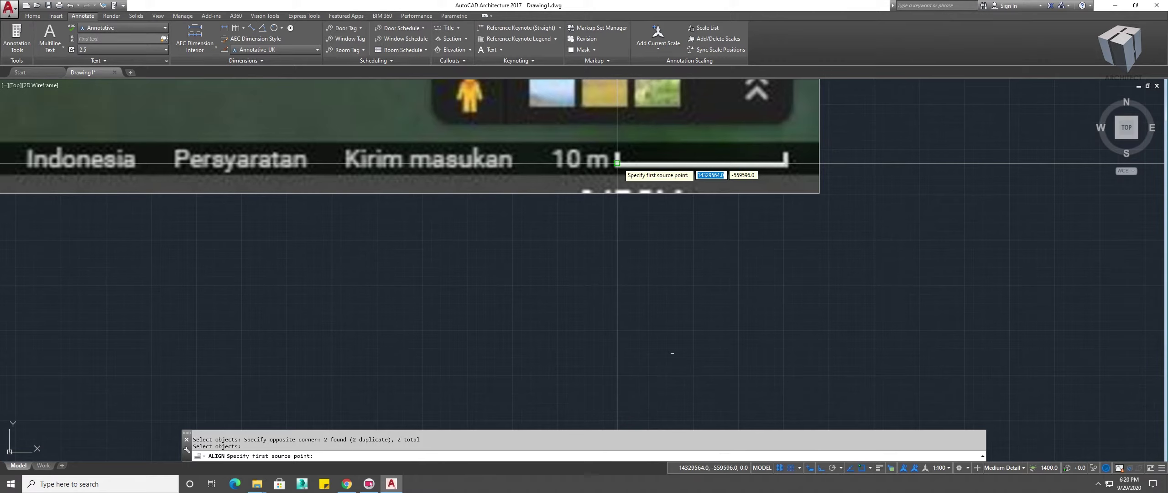
Step: Align the scale bar's two ends to the target points and scale the image (Y)
{"action": "left_click", "coordinate": [617, 163]}
{"action": "scroll", "coordinate": [667, 320], "scroll_direction": "up", "scroll_amount": 3}
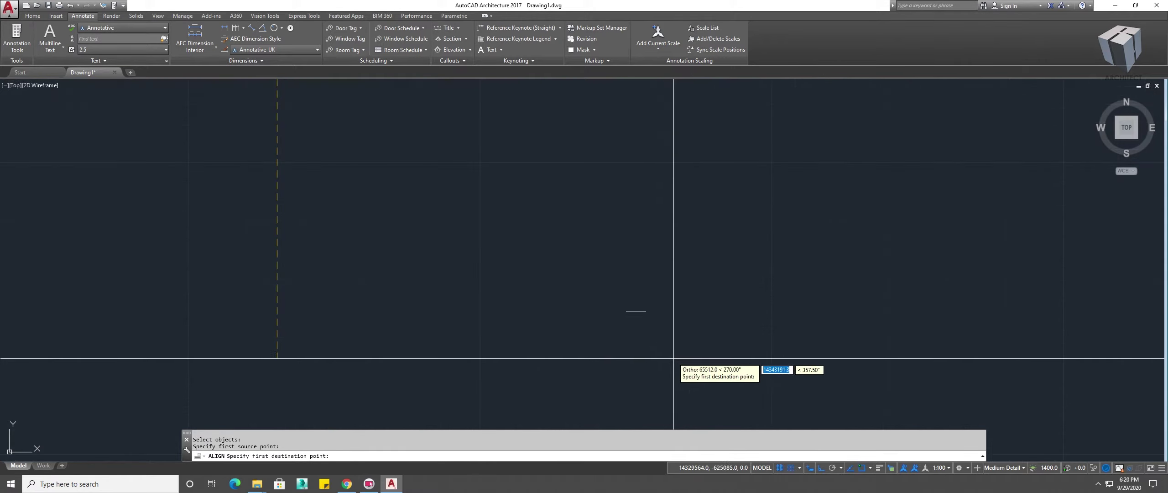
{"action": "left_click", "coordinate": [626, 311]}
{"action": "scroll", "coordinate": [656, 283], "scroll_direction": "down", "scroll_amount": 3}
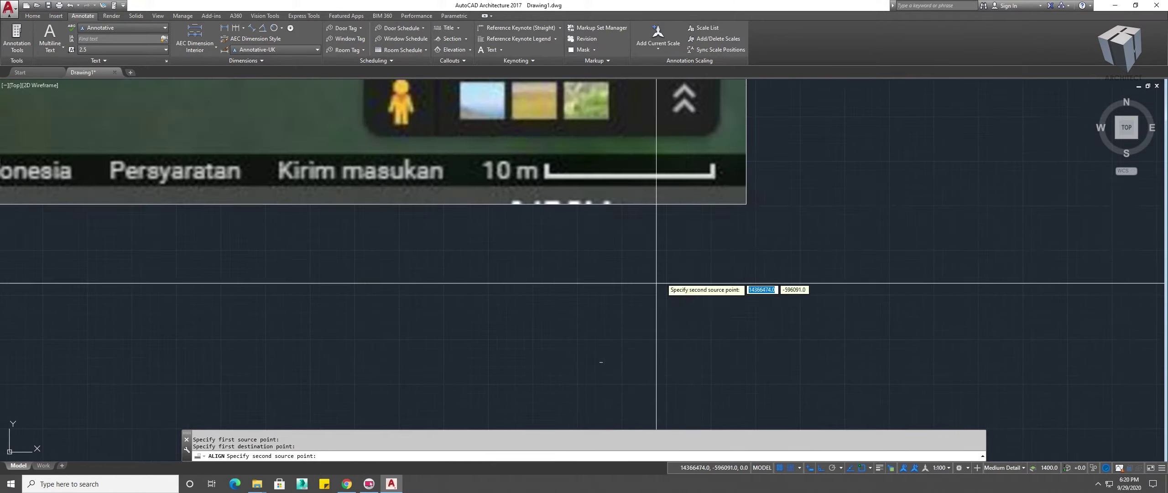
{"action": "left_click", "coordinate": [714, 172]}
{"action": "scroll", "coordinate": [589, 368], "scroll_direction": "up", "scroll_amount": 3}
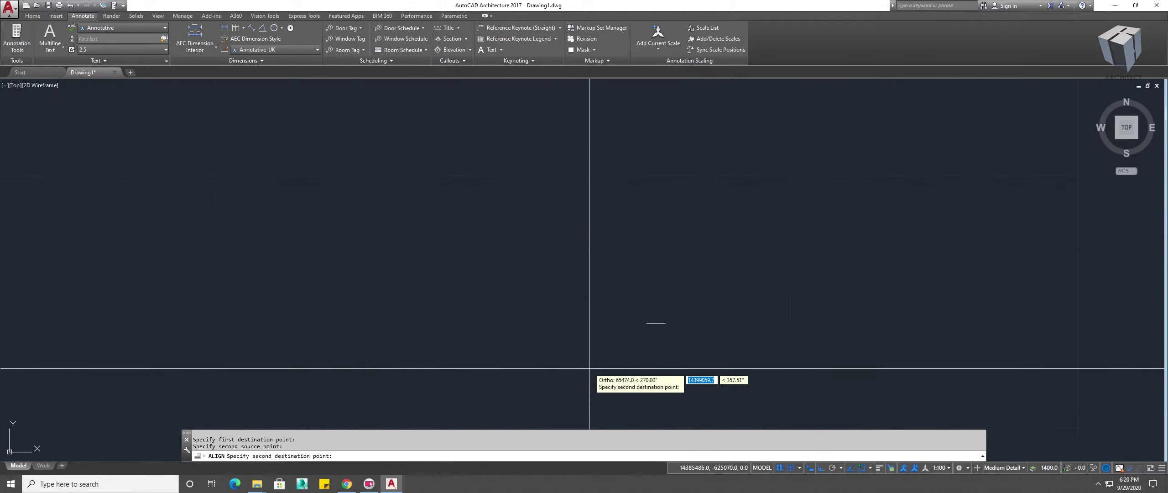
{"action": "scroll", "coordinate": [590, 368], "scroll_direction": "up", "scroll_amount": 2}
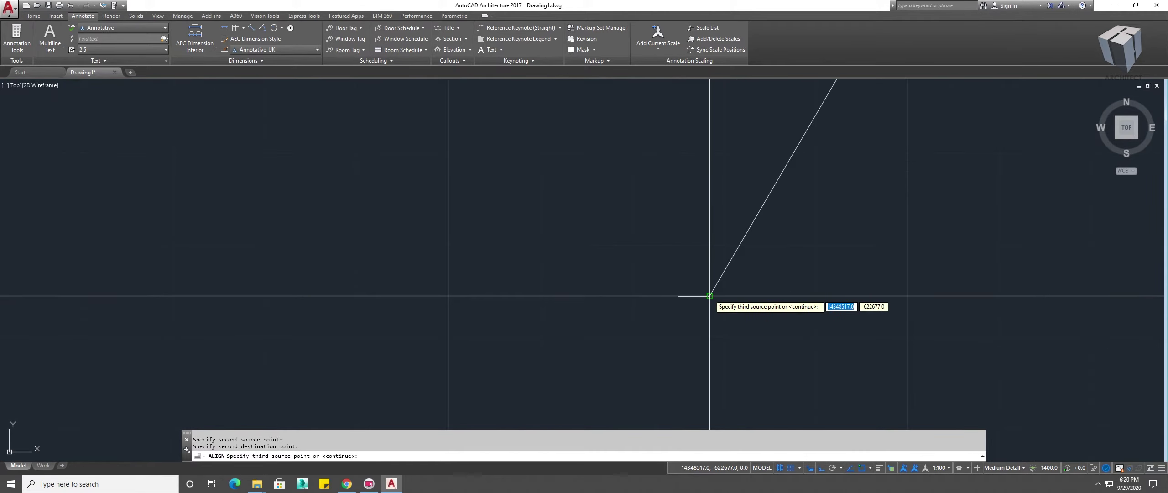
{"action": "key", "text": "Return"}
{"action": "type", "text": "Y"}
{"action": "key", "text": "Return"}
{"action": "scroll", "coordinate": [709, 294], "scroll_direction": "down", "scroll_amount": 2}
{"action": "scroll", "coordinate": [695, 302], "scroll_direction": "up", "scroll_amount": 2}
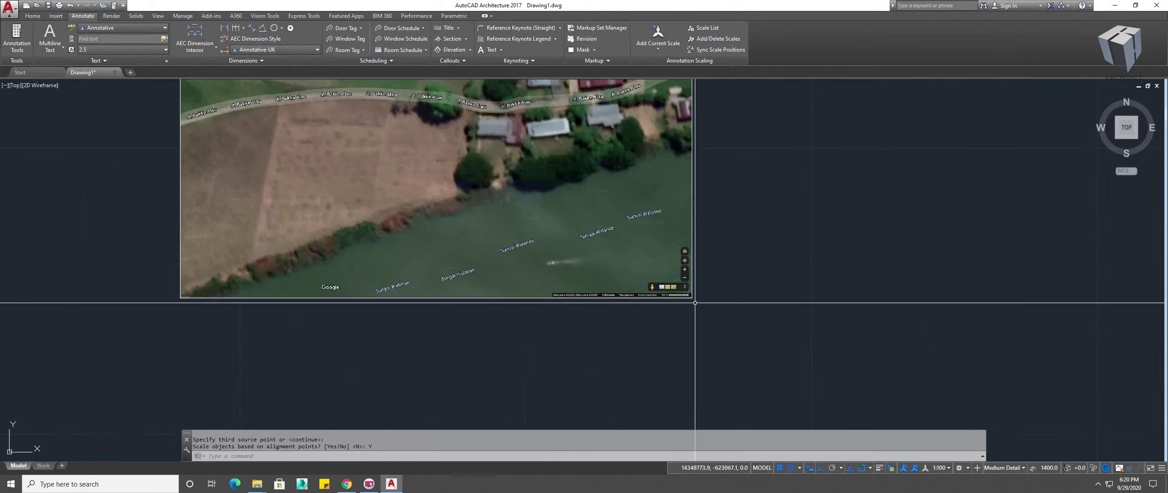
{"action": "key", "text": "Escape"}
{"action": "key", "text": "Escape"}
Step: Add a 1000 linear dimension below the 10 m scale bar
{"action": "scroll", "coordinate": [695, 302], "scroll_direction": "up", "scroll_amount": 5}
{"action": "mouse_move", "coordinate": [593, 255]}
{"action": "middle_mouse_down"}
{"action": "mouse_move", "coordinate": [651, 297]}
{"action": "mouse_move", "coordinate": [598, 283]}
{"action": "middle_mouse_up"}
{"action": "type", "text": "dli"}
{"action": "key", "text": "Return"}
{"action": "left_click", "coordinate": [651, 332]}
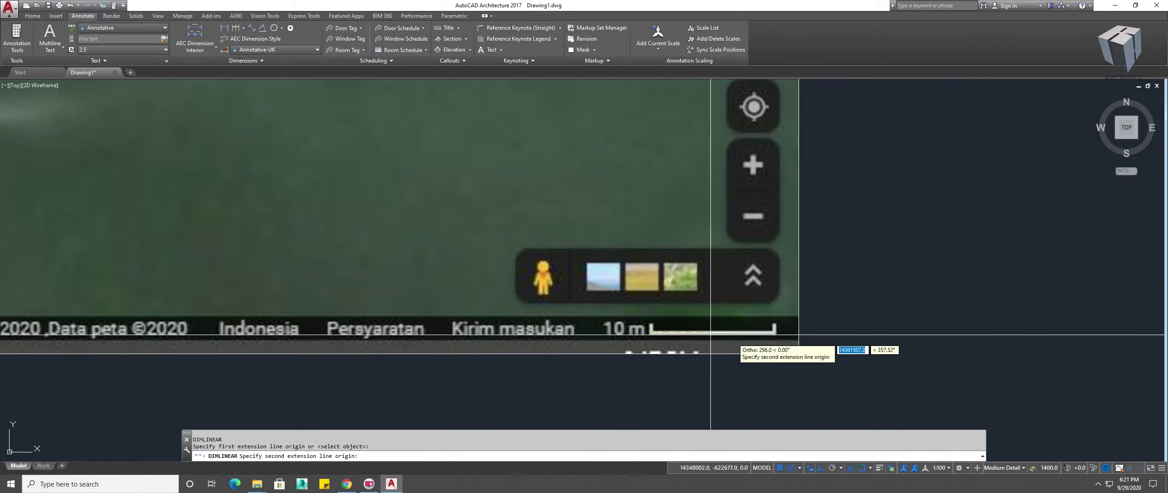
{"action": "left_click", "coordinate": [775, 332]}
{"action": "middle_click_drag", "start_coordinate": [777, 377], "coordinate": [694, 340]}
{"action": "left_click", "coordinate": [694, 357]}
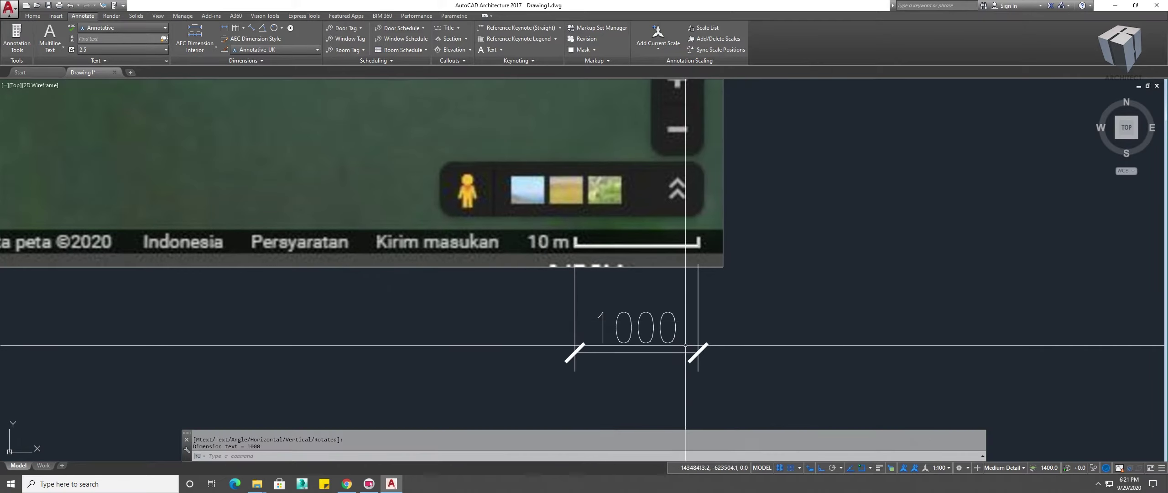
{"action": "mouse_move", "coordinate": [735, 302]}
{"action": "middle_mouse_down"}
{"action": "mouse_move", "coordinate": [603, 285]}
{"action": "mouse_move", "coordinate": [597, 254]}
{"action": "middle_mouse_up"}
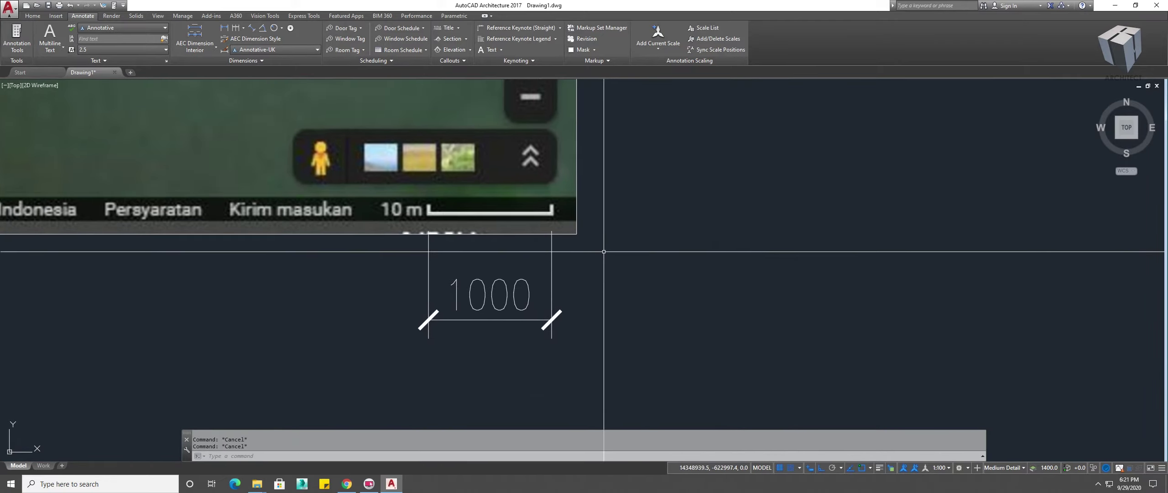
{"action": "key", "text": "Escape"}
{"action": "key", "text": "Escape"}
Step: Create a multiline text box beside the dimension and type the unit note SATUAN /UNIT = CM
{"action": "type", "text": "mt"}
{"action": "key", "text": "Return"}
{"action": "left_click", "coordinate": [595, 247]}
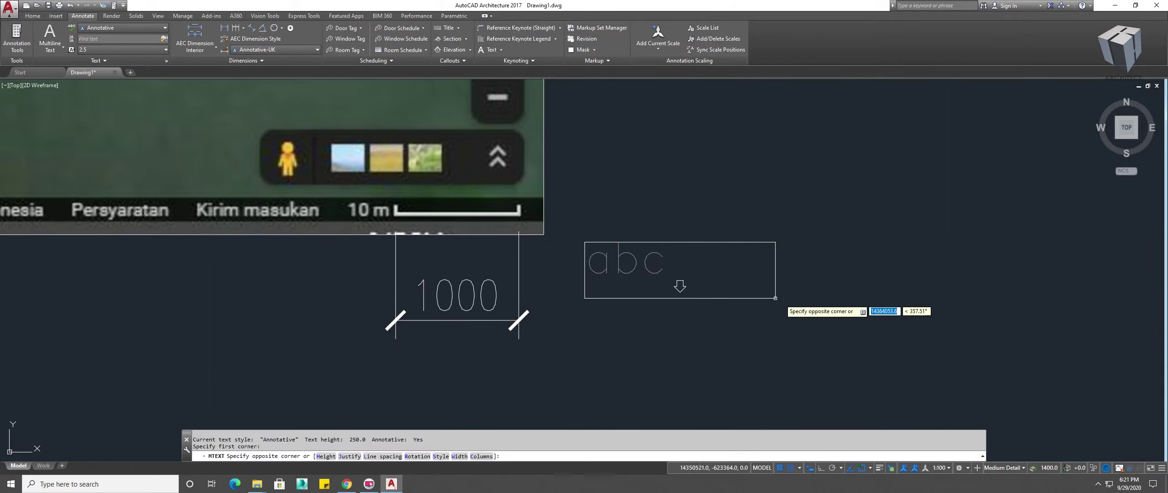
{"action": "left_click", "coordinate": [848, 293]}
{"action": "type", "text": "SATUAN"}
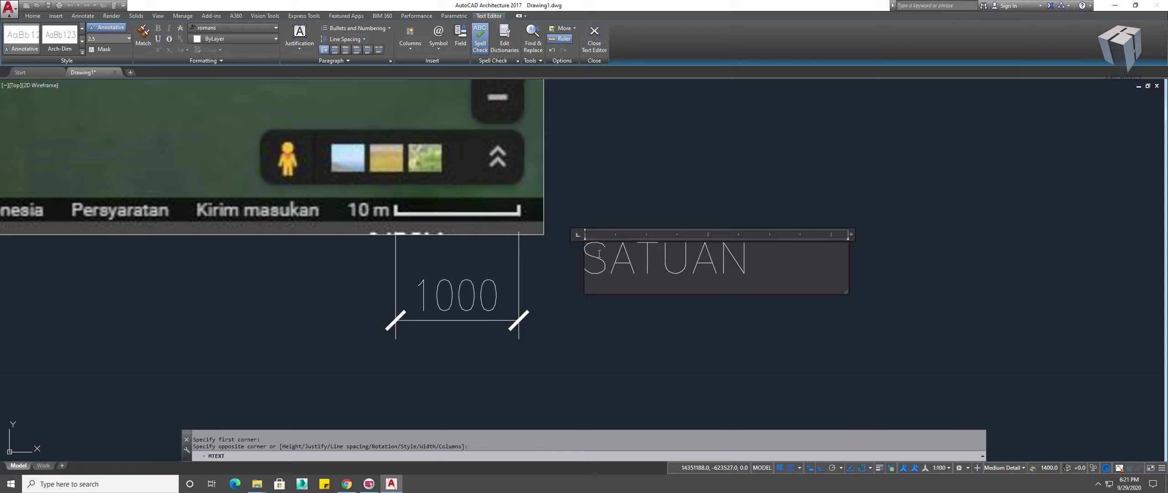
{"action": "type", "text": "/U"}
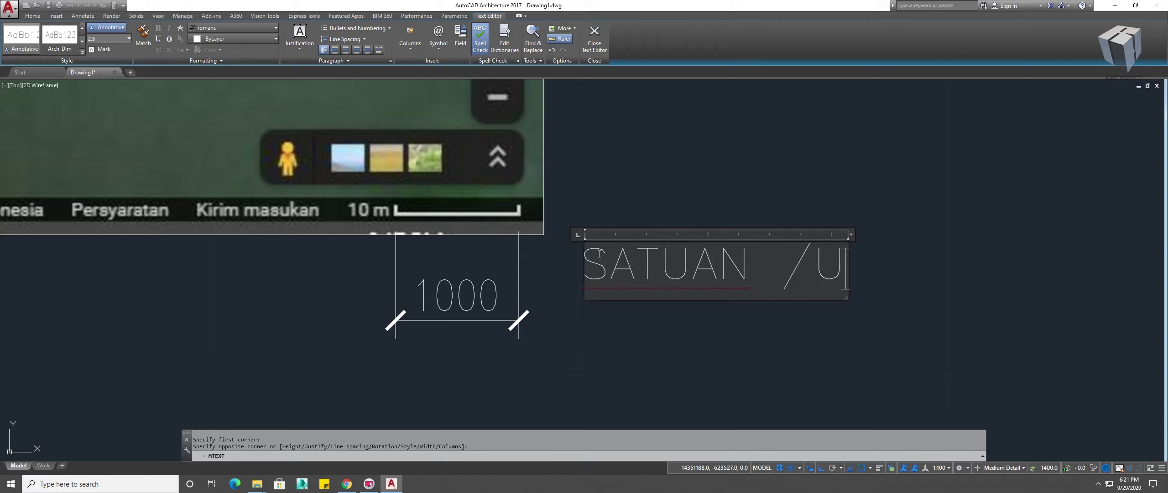
{"action": "type", "text": "NIT "}
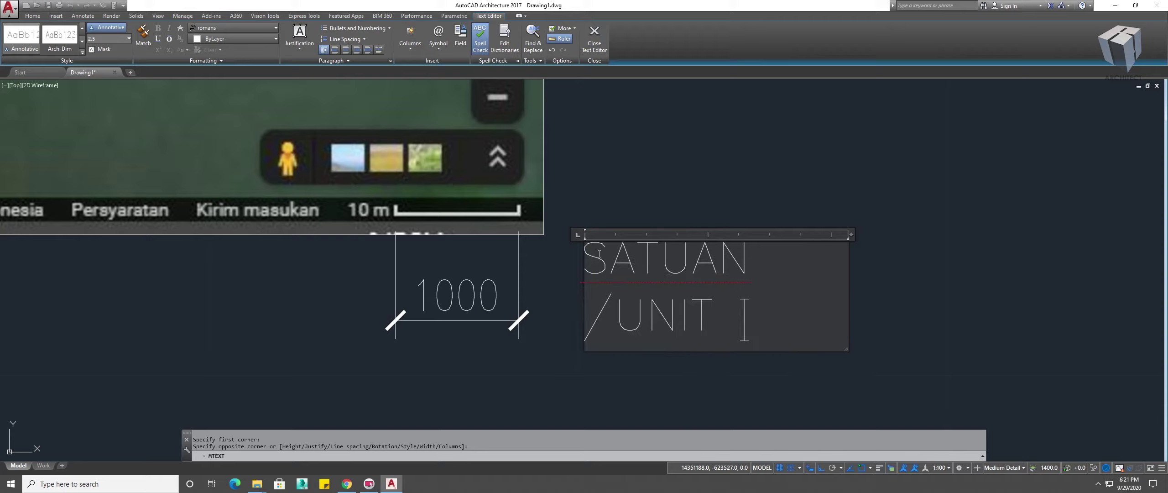
{"action": "type", "text": "= CM"}
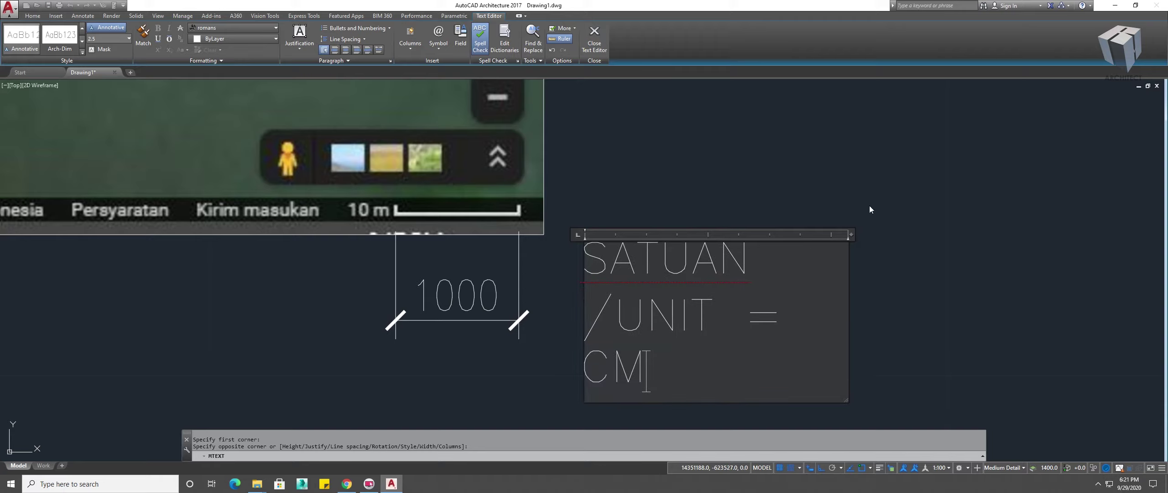
Step: Finish the SATUAN /UNIT = CM note and move the view to the field's road edge
{"action": "left_click", "coordinate": [944, 193]}
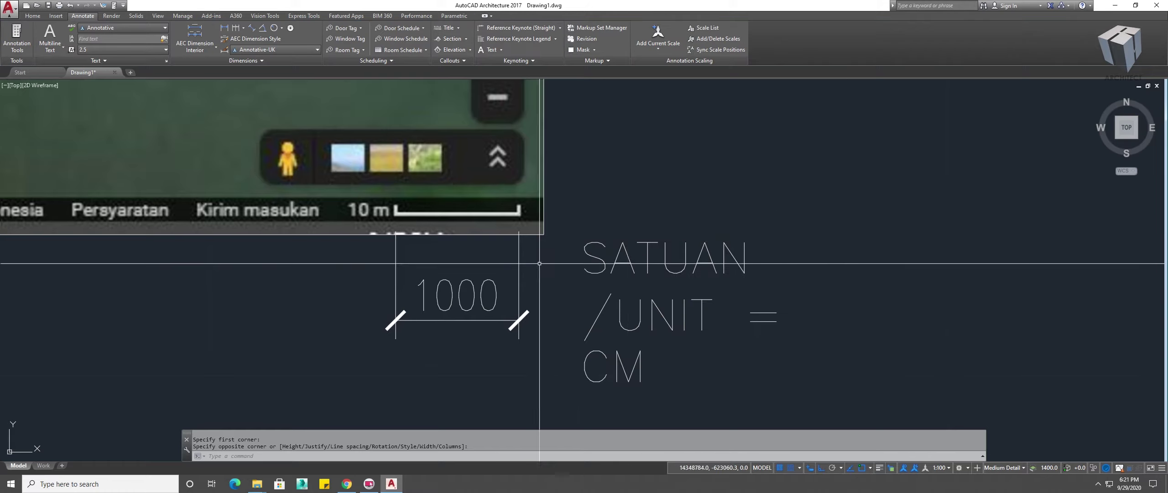
{"action": "middle_click_drag", "start_coordinate": [548, 281], "coordinate": [689, 281]}
{"action": "scroll", "coordinate": [689, 281], "scroll_direction": "down", "scroll_amount": 2}
{"action": "scroll", "coordinate": [689, 281], "scroll_direction": "down", "scroll_amount": 2}
{"action": "scroll", "coordinate": [645, 229], "scroll_direction": "up", "scroll_amount": 4}
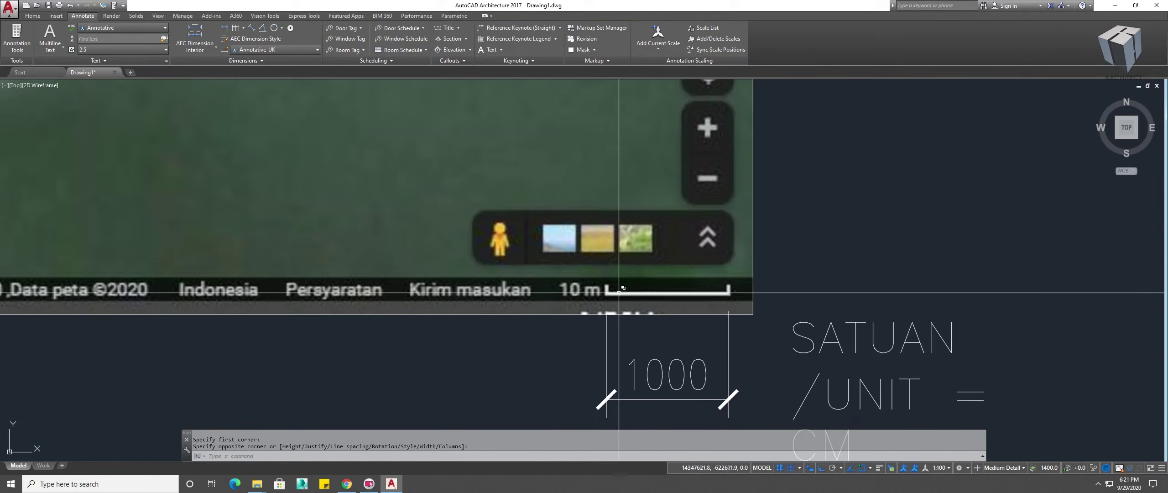
{"action": "scroll", "coordinate": [639, 248], "scroll_direction": "down", "scroll_amount": 3}
{"action": "scroll", "coordinate": [731, 230], "scroll_direction": "up", "scroll_amount": 2}
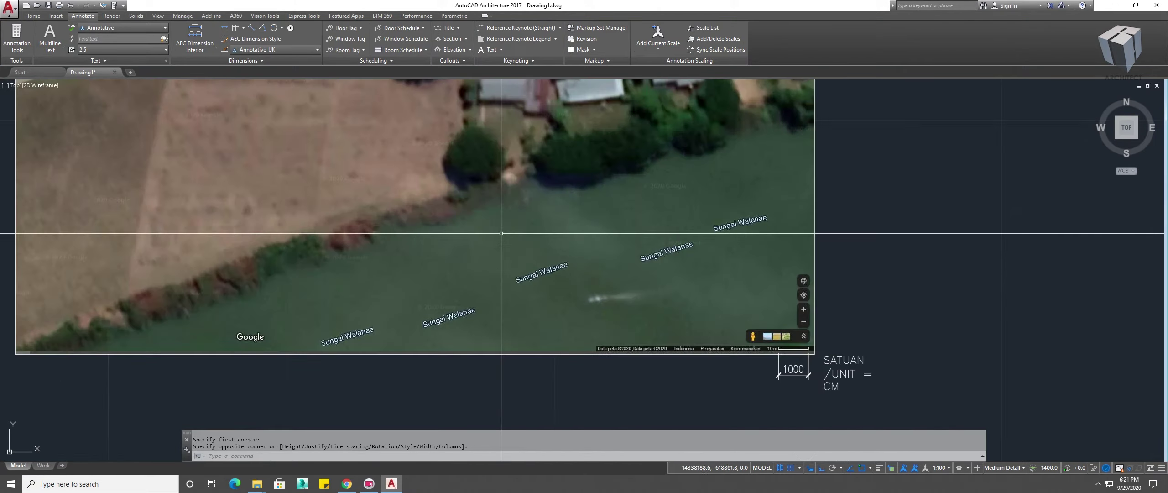
{"action": "scroll", "coordinate": [470, 209], "scroll_direction": "up", "scroll_amount": 4}
{"action": "scroll", "coordinate": [469, 198], "scroll_direction": "up", "scroll_amount": 3}
{"action": "middle_click_drag", "start_coordinate": [470, 198], "coordinate": [505, 169]}
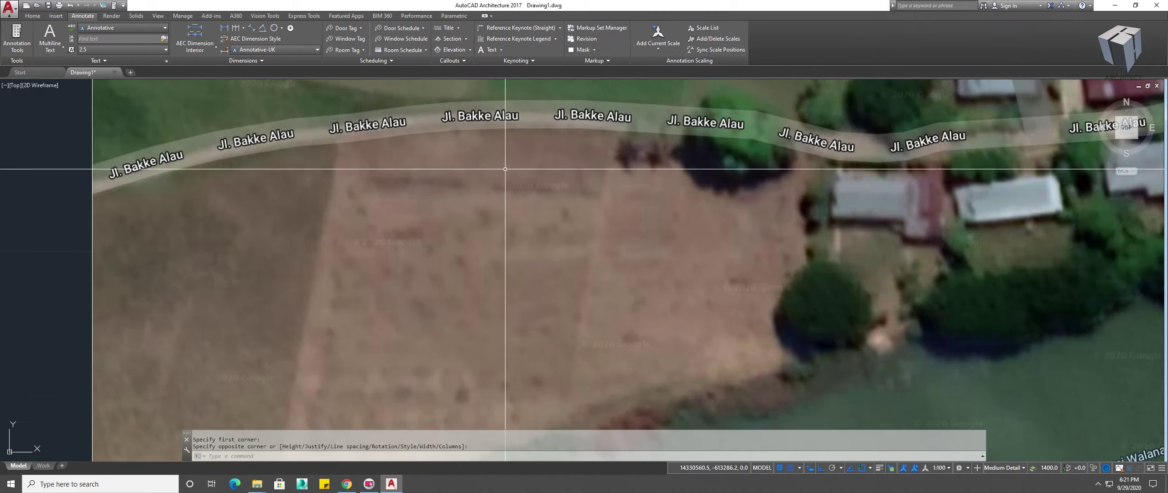
Step: With Ortho off, draw boundary lines along the Jl. Bakke Alau road edge and riverbank
{"action": "key", "text": "Escape"}
{"action": "type", "text": "l"}
{"action": "key", "text": "Return"}
{"action": "left_click", "coordinate": [336, 141]}
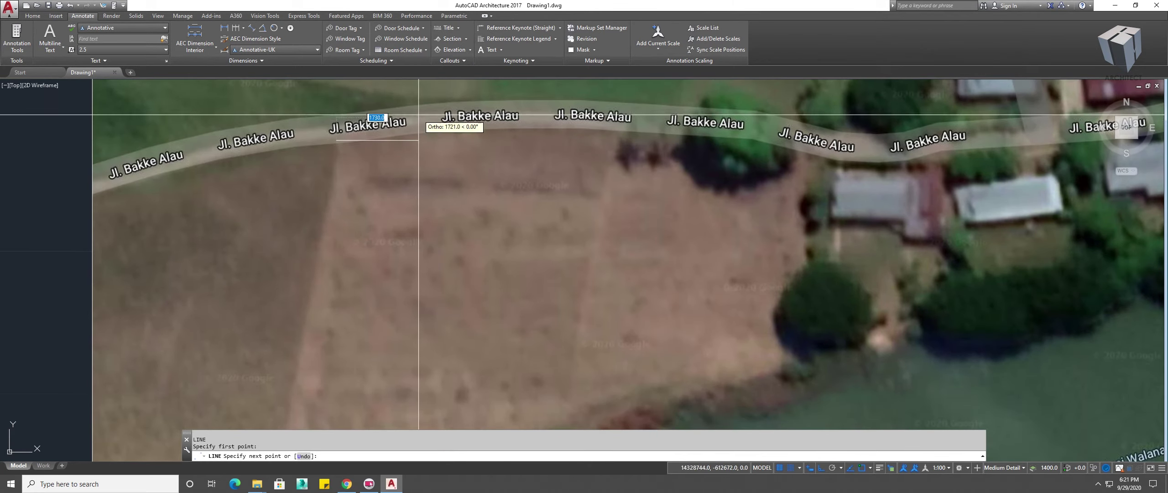
{"action": "key", "text": "F8"}
{"action": "left_click", "coordinate": [453, 122]}
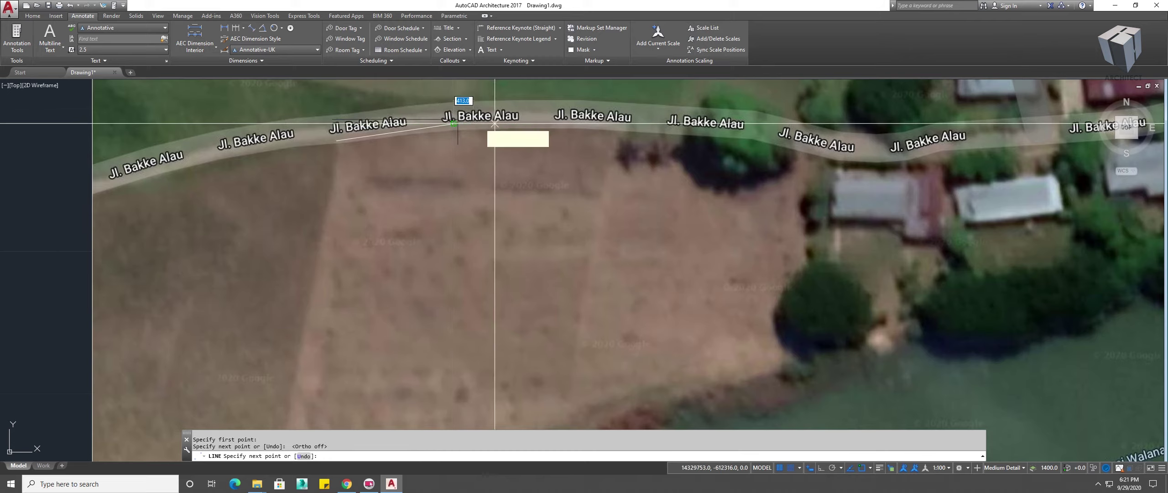
{"action": "left_click", "coordinate": [618, 122]}
{"action": "middle_click_drag", "start_coordinate": [558, 299], "coordinate": [612, 221]}
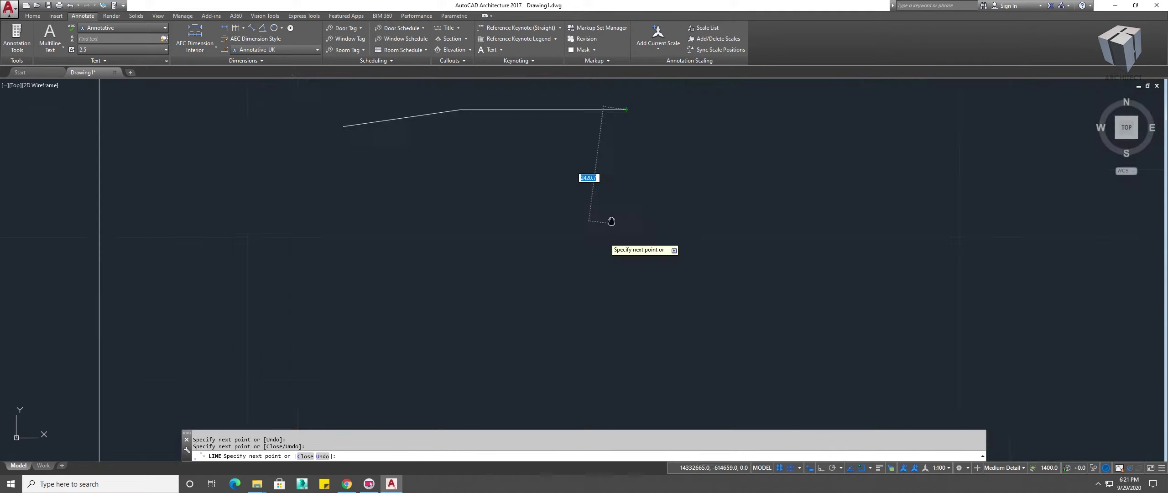
{"action": "left_click", "coordinate": [629, 351]}
{"action": "middle_click_drag", "start_coordinate": [494, 390], "coordinate": [670, 246]}
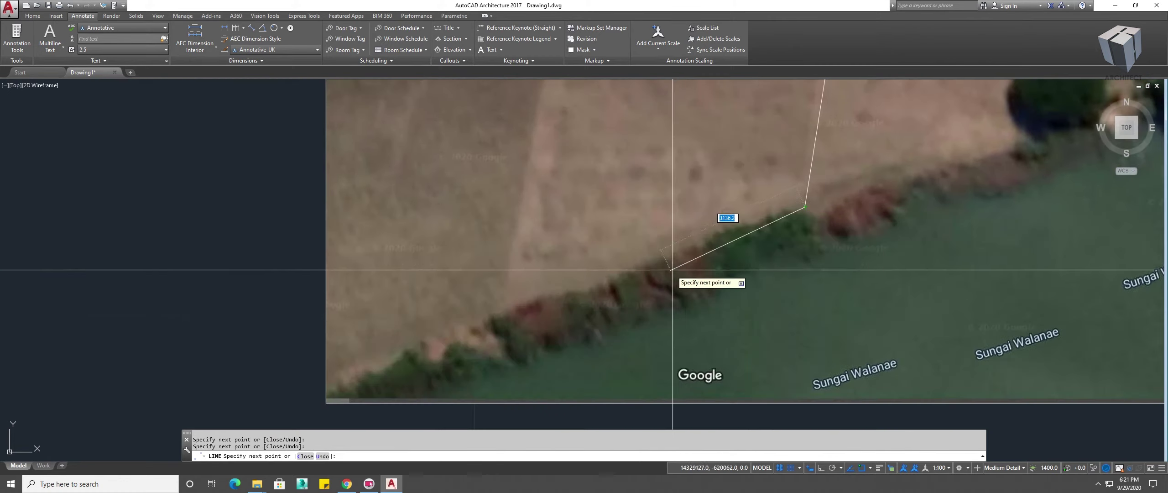
{"action": "left_click", "coordinate": [497, 317]}
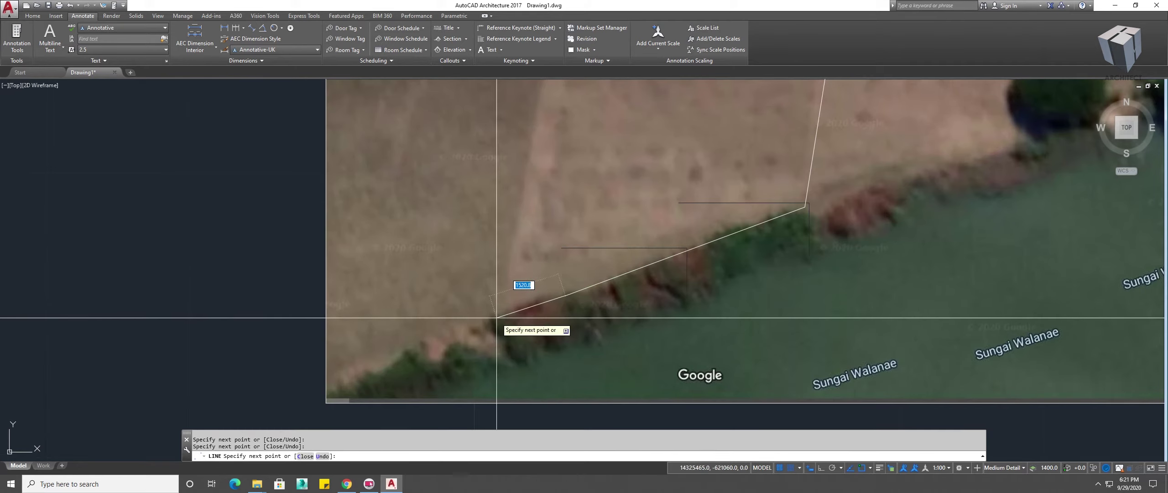
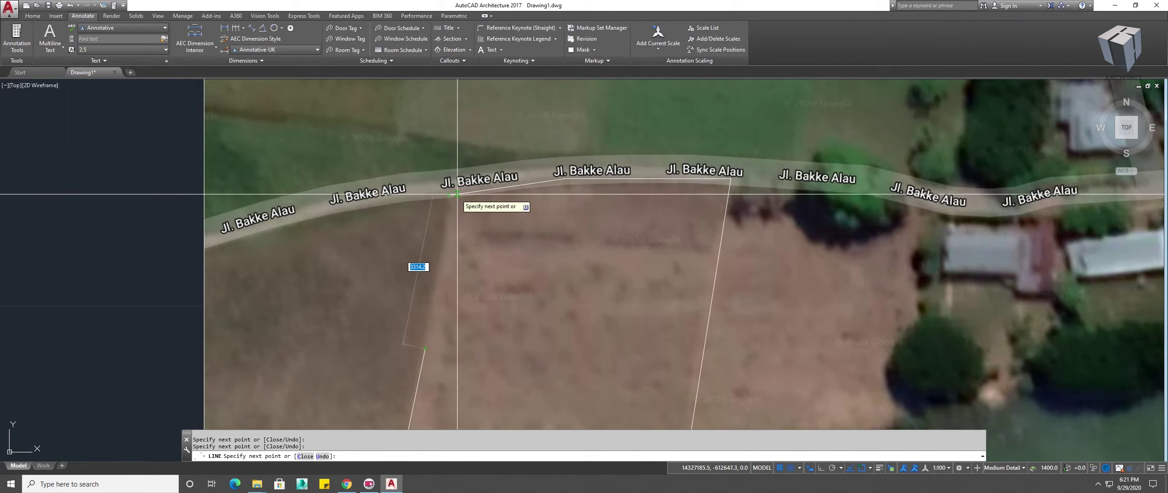
Step: End the boundary line at the road-side corner, then trim using all objects as edges
{"action": "left_click", "coordinate": [457, 194]}
{"action": "key", "text": "Escape"}
{"action": "type", "text": "TRR"}
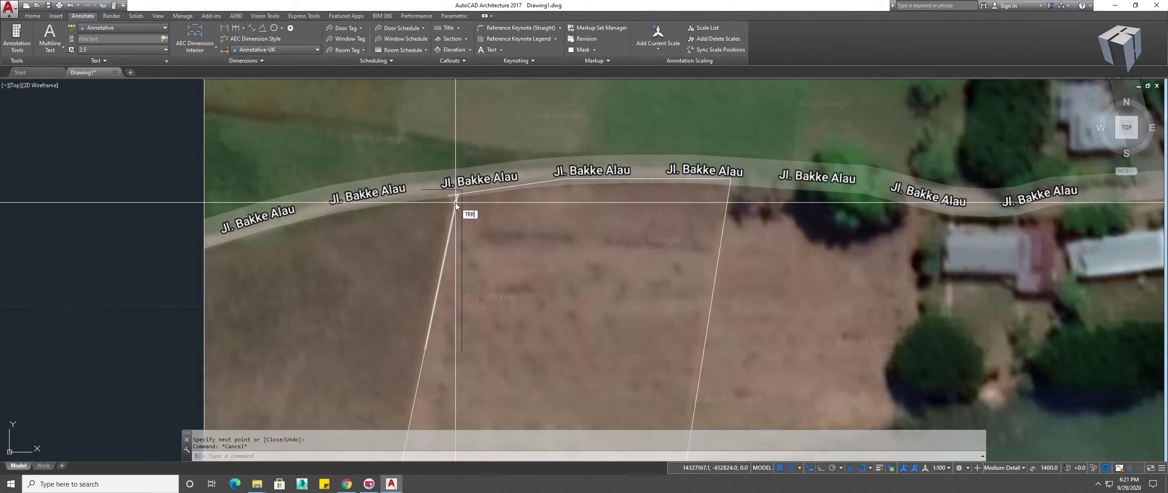
{"action": "key", "text": "Escape"}
{"action": "type", "text": "TR"}
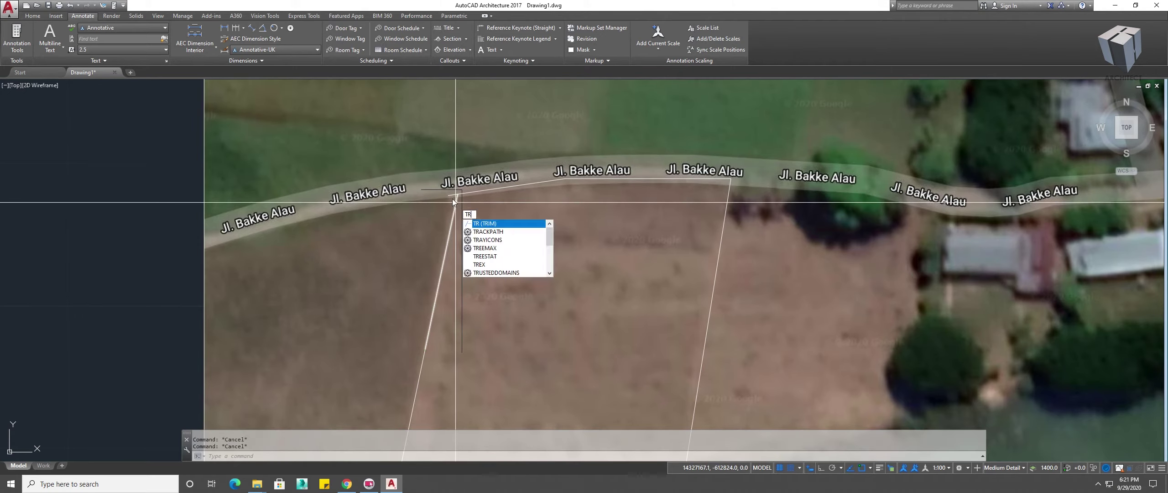
{"action": "key", "text": "Return"}
{"action": "key", "text": "Return"}
{"action": "key", "text": "Escape"}
{"action": "type", "text": "s"}
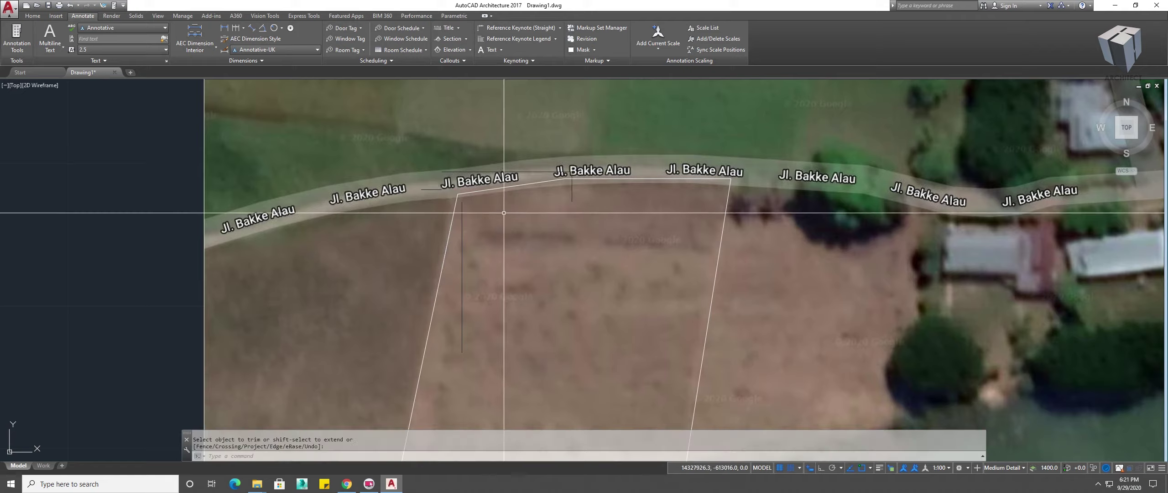
Step: Try stretching the top boundary edge, cancel it, and begin an offset
{"action": "key", "text": "Return"}
{"action": "scroll", "coordinate": [507, 210], "scroll_direction": "up", "scroll_amount": 3}
{"action": "left_click", "coordinate": [579, 188]}
{"action": "left_click", "coordinate": [517, 223]}
{"action": "key", "text": "Return"}
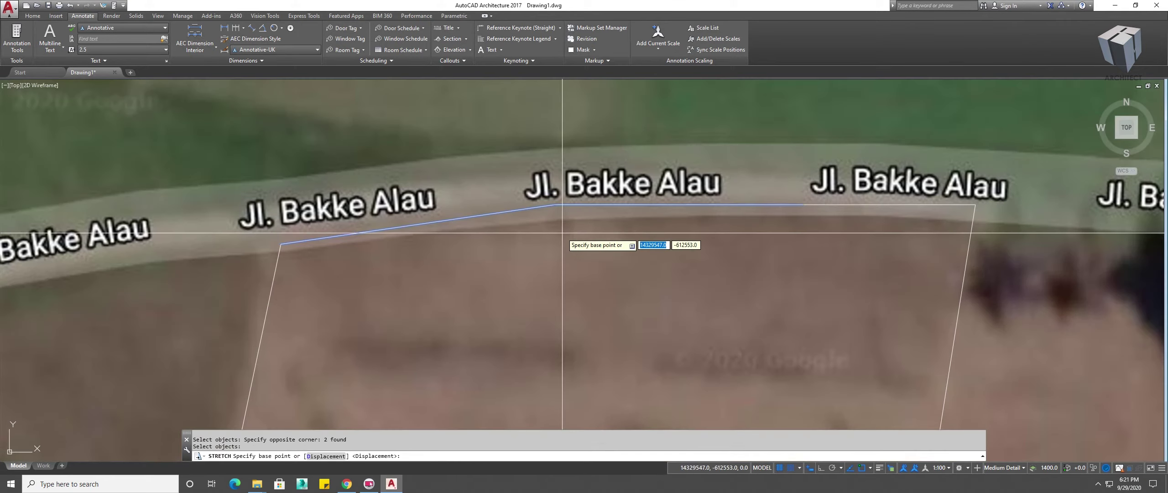
{"action": "left_click", "coordinate": [557, 228]}
{"action": "key", "text": "Escape"}
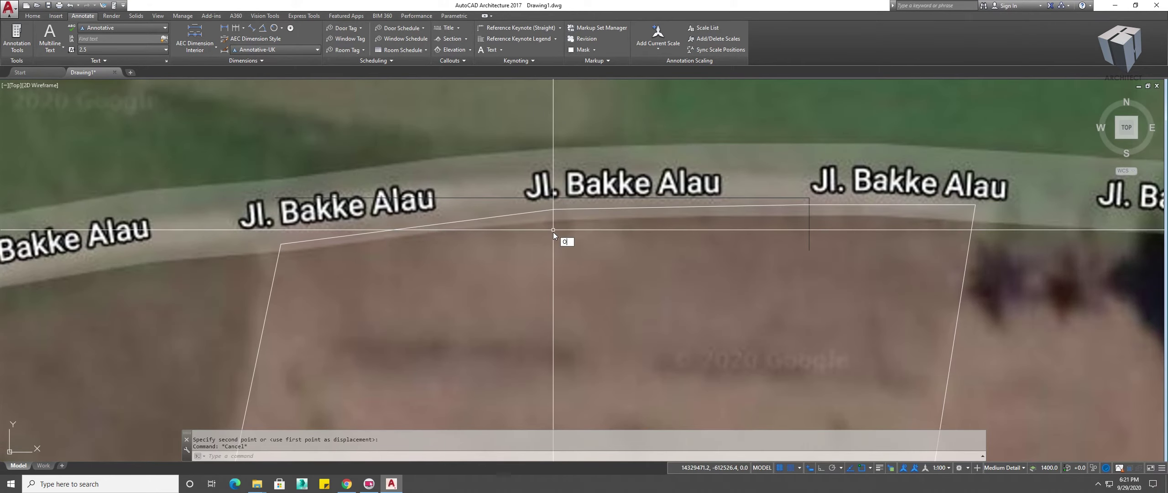
{"action": "type", "text": "o"}
{"action": "key", "text": "Return"}
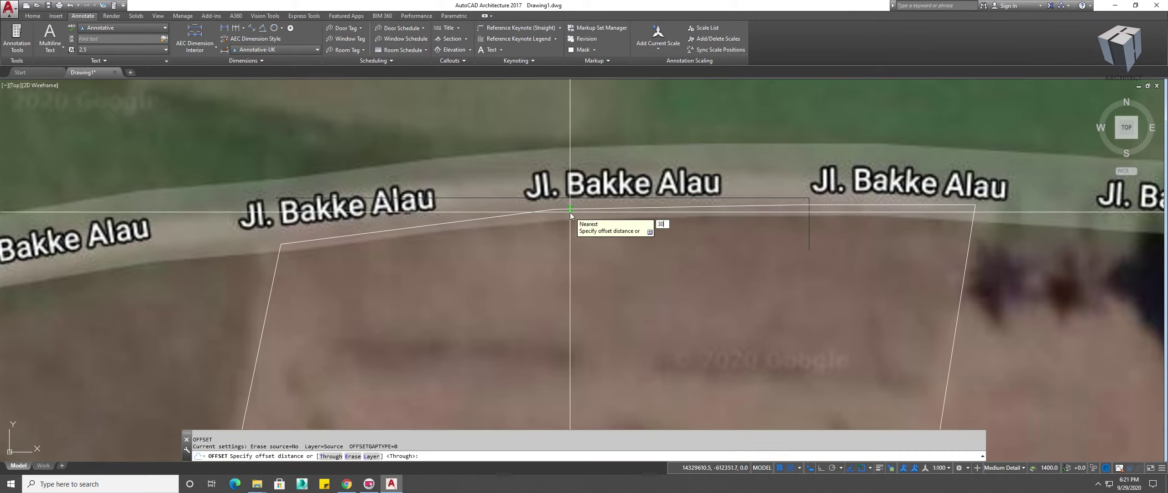
Step: Make a trial parallel copy of the top boundary edge 300 units upward
{"action": "type", "text": "0"}
{"action": "key", "text": "Return"}
{"action": "left_click", "coordinate": [595, 208]}
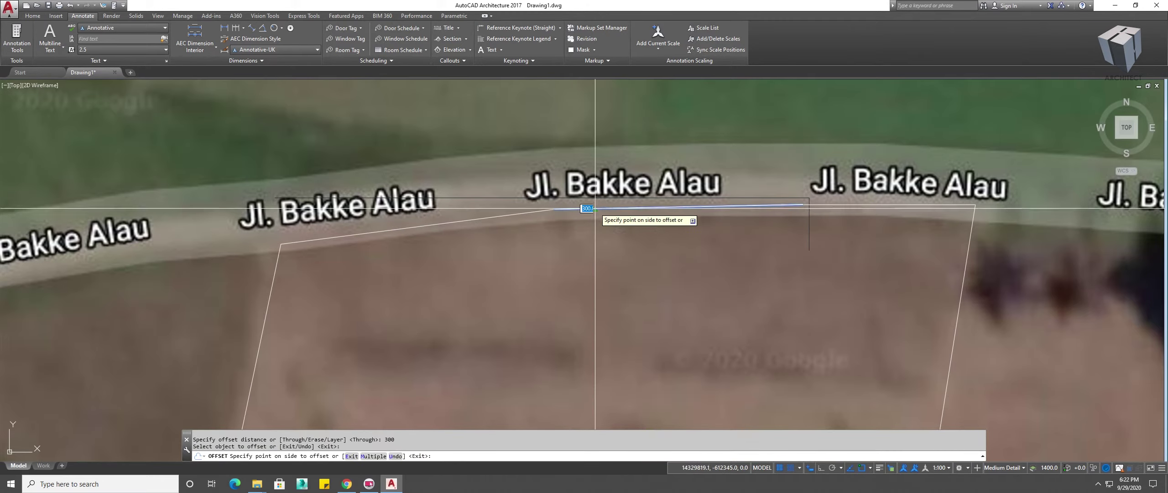
{"action": "left_click", "coordinate": [619, 149]}
{"action": "key", "text": "Escape"}
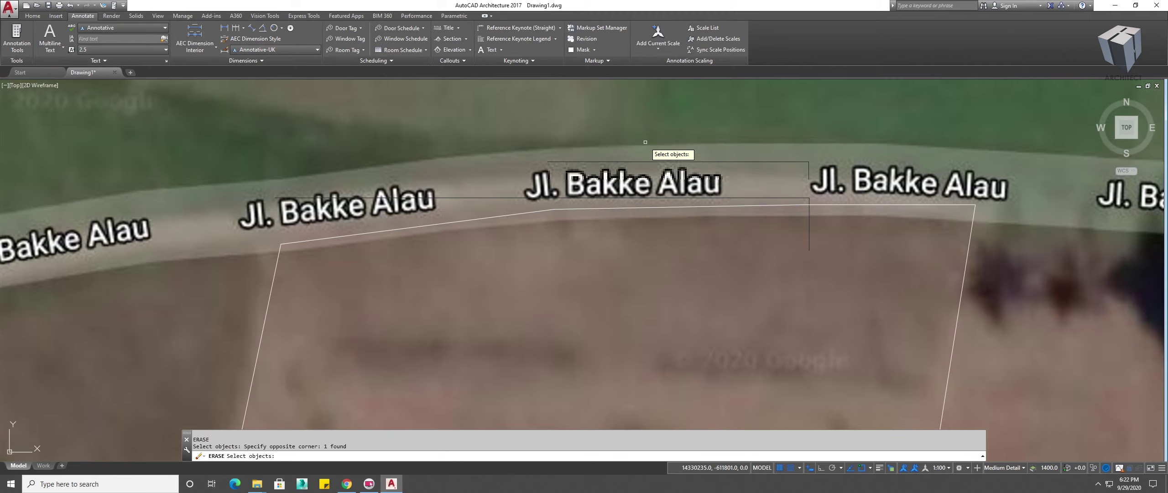
{"action": "type", "text": "c"}
Step: Offset the top edge's right and left parts 600 units across the road
{"action": "key", "text": "Return"}
{"action": "type", "text": "600"}
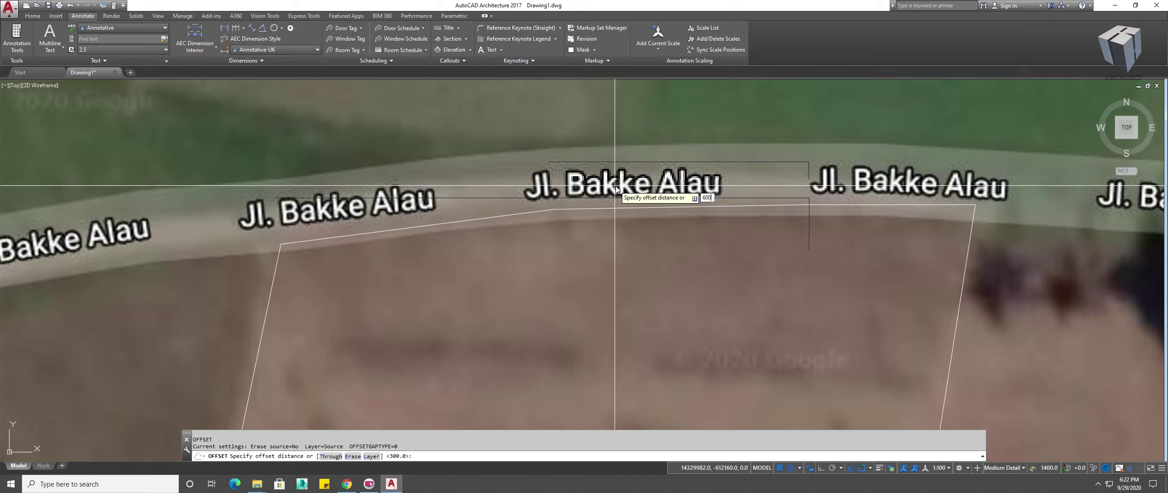
{"action": "key", "text": "Return"}
{"action": "left_click", "coordinate": [684, 208]}
{"action": "left_click", "coordinate": [665, 145]}
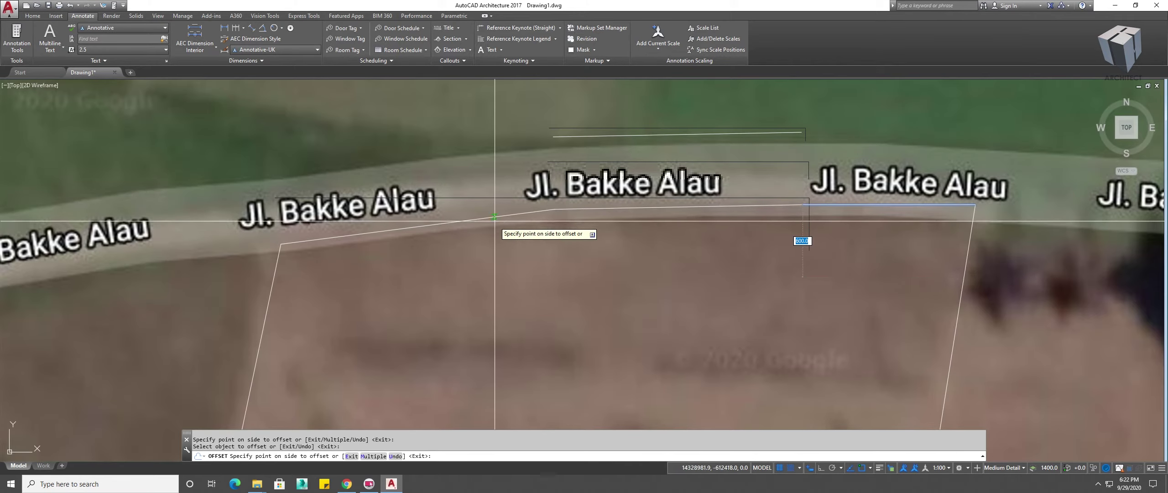
{"action": "key", "text": "Return"}
{"action": "key", "text": "Return"}
{"action": "key", "text": "Return"}
{"action": "left_click", "coordinate": [849, 206]}
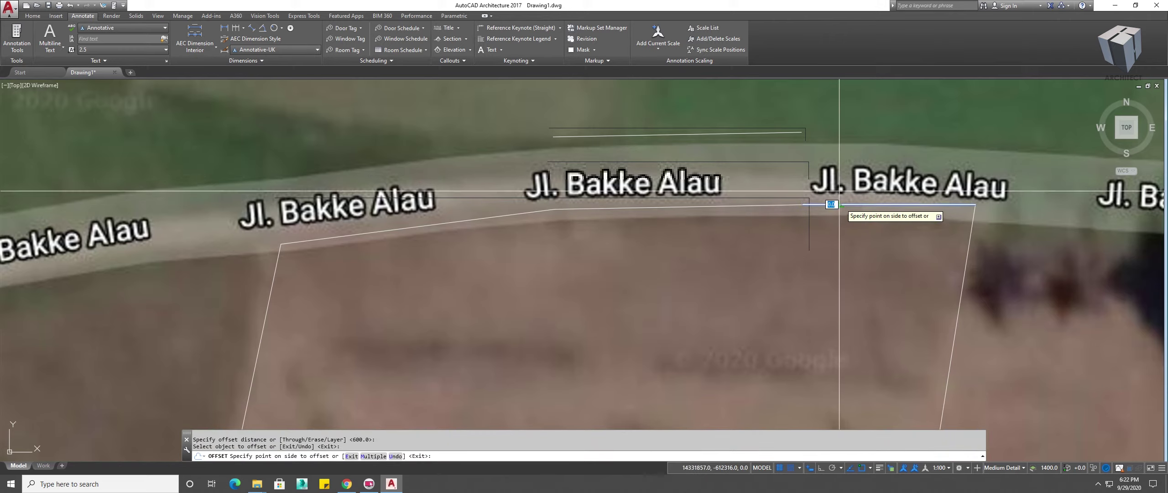
{"action": "left_click", "coordinate": [688, 169]}
{"action": "left_click", "coordinate": [476, 221]}
{"action": "left_click", "coordinate": [438, 164]}
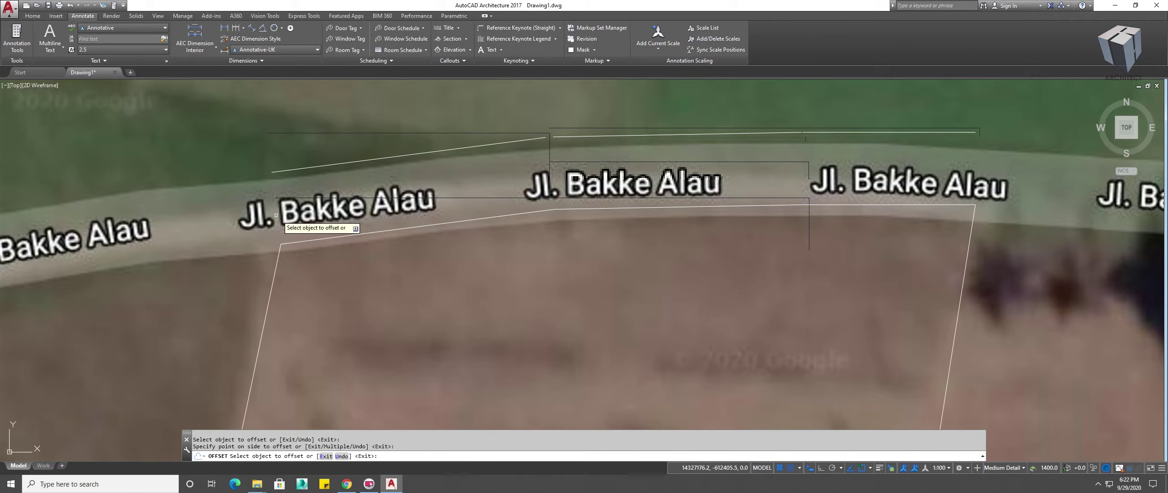
{"action": "middle_click_drag", "start_coordinate": [292, 223], "coordinate": [528, 232]}
{"action": "key", "text": "Escape"}
{"action": "middle_click_drag", "start_coordinate": [419, 225], "coordinate": [501, 226]}
Step: Draw a cut line across the road's left end
{"action": "type", "text": "l"}
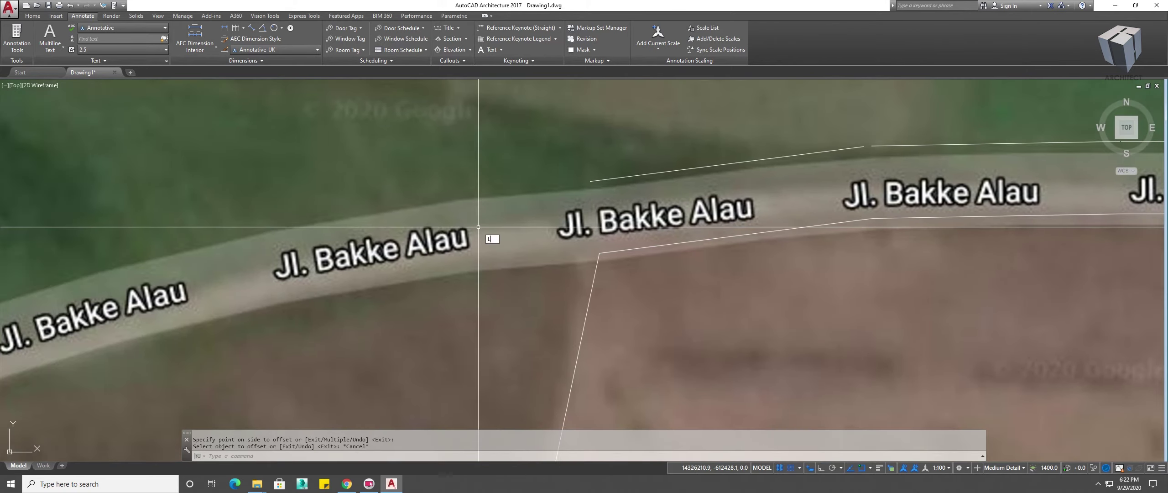
{"action": "key", "text": "Return"}
{"action": "left_click", "coordinate": [405, 182]}
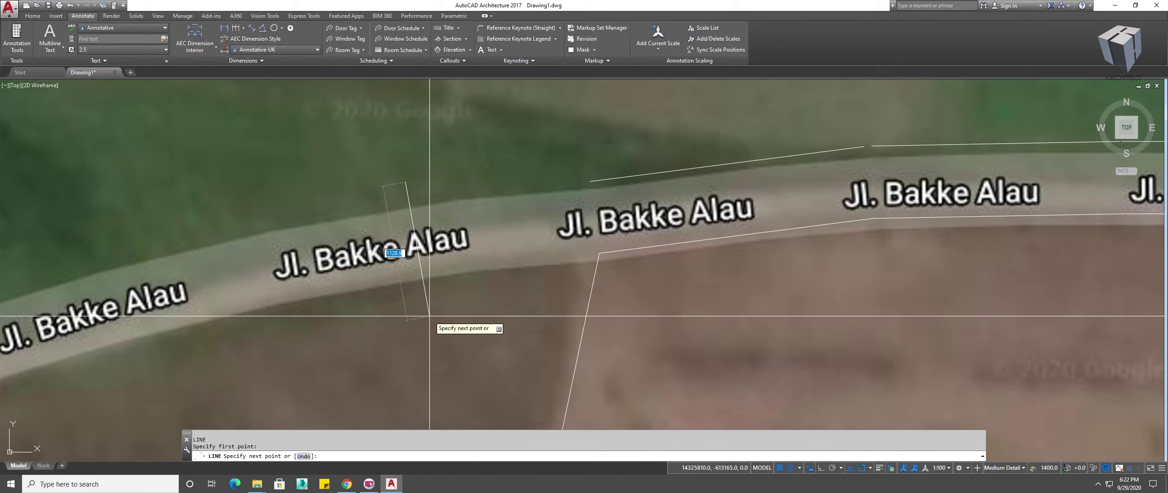
{"action": "left_click", "coordinate": [428, 315]}
{"action": "key", "text": "Escape"}
Step: Extend the road edge lines to the new left cut line
{"action": "type", "text": "EX"}
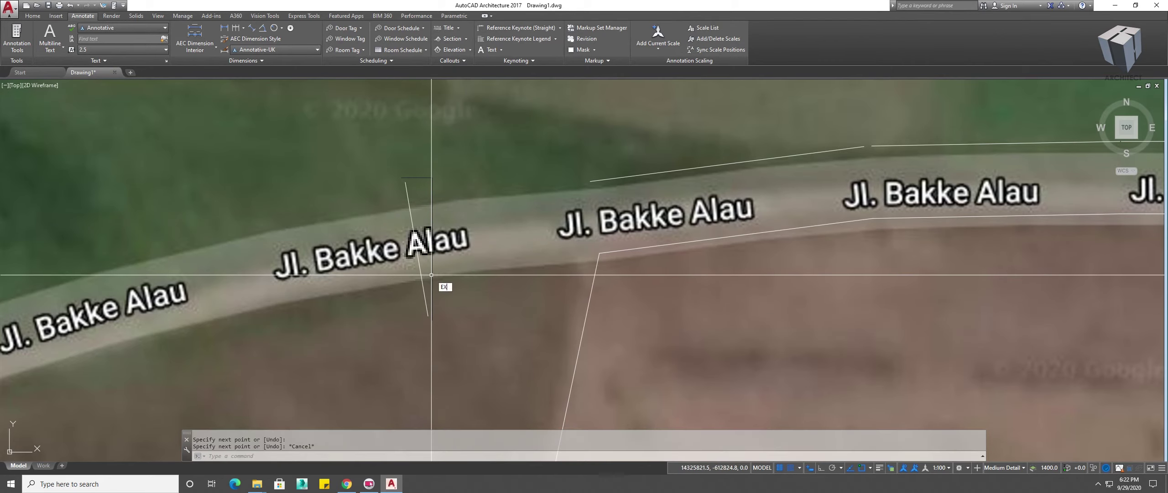
{"action": "key", "text": "Return"}
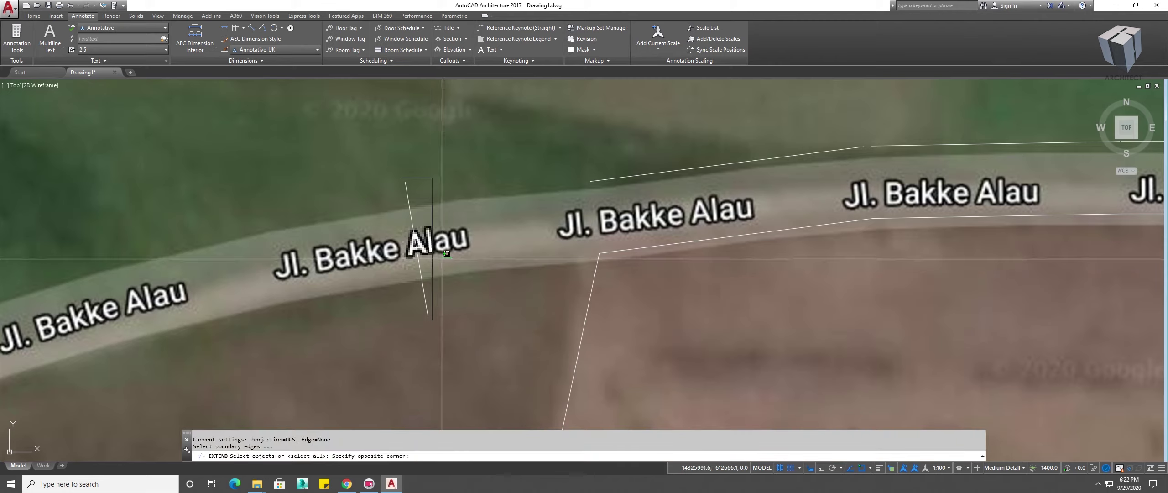
{"action": "left_click_drag", "start_coordinate": [430, 276], "coordinate": [372, 250]}
{"action": "key", "text": "Return"}
{"action": "left_click_drag", "start_coordinate": [645, 158], "coordinate": [651, 270]}
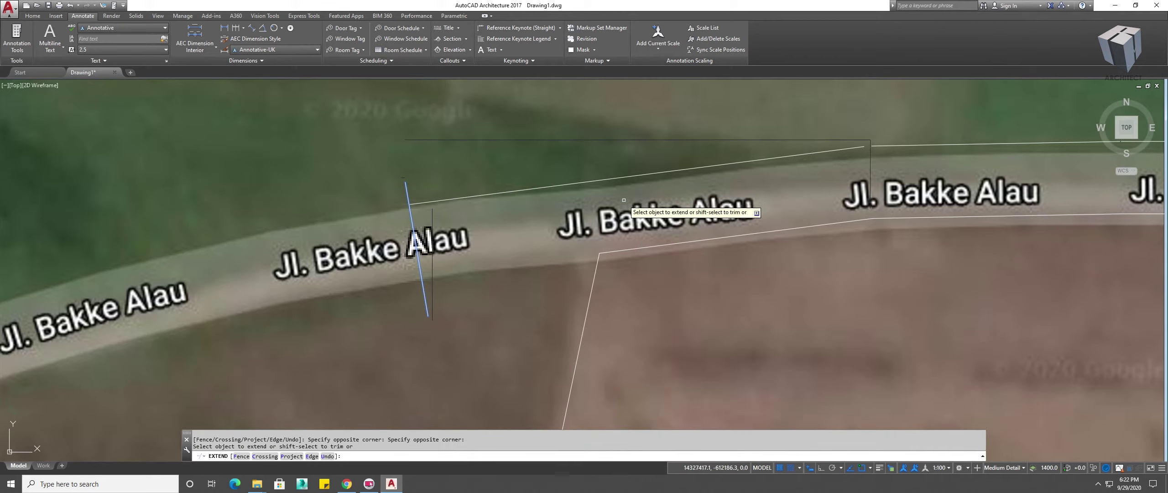
{"action": "left_click_drag", "start_coordinate": [703, 221], "coordinate": [633, 260]}
{"action": "scroll", "coordinate": [590, 225], "scroll_direction": "down", "scroll_amount": 2}
{"action": "scroll", "coordinate": [593, 227], "scroll_direction": "down", "scroll_amount": 3}
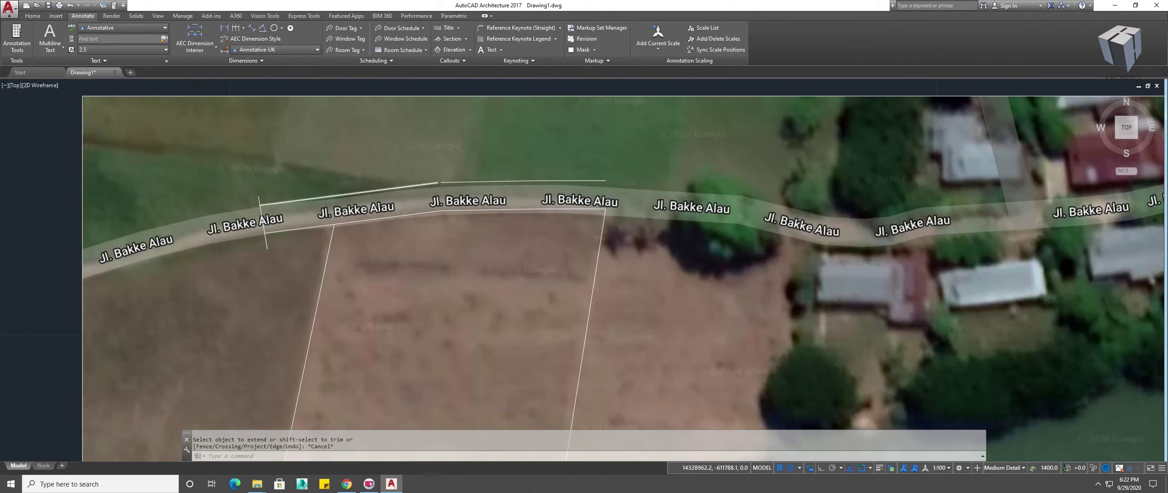
{"action": "key", "text": "Escape"}
{"action": "scroll", "coordinate": [474, 183], "scroll_direction": "up", "scroll_amount": 8}
{"action": "scroll", "coordinate": [474, 183], "scroll_direction": "up", "scroll_amount": 5}
{"action": "scroll", "coordinate": [475, 183], "scroll_direction": "up", "scroll_amount": 2}
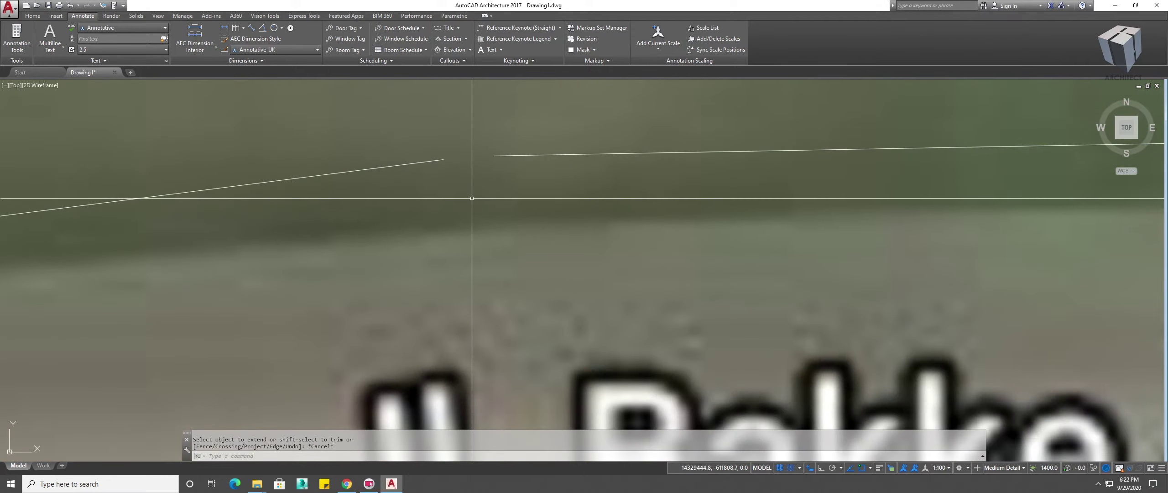
Step: Fillet the two far-side road lines with radius 0 into a sharp corner
{"action": "type", "text": "f"}
{"action": "key", "text": "Return"}
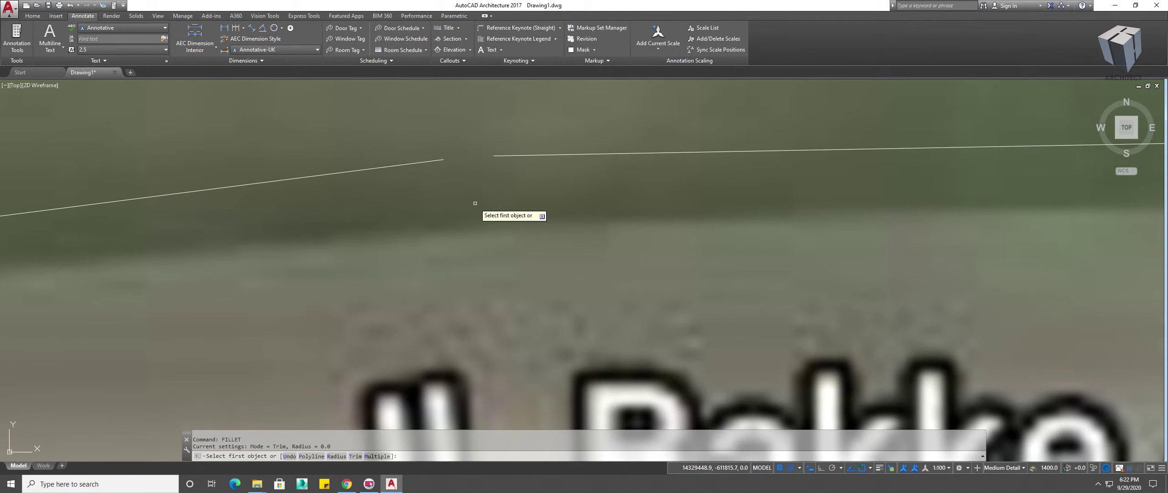
{"action": "type", "text": "R"}
{"action": "key", "text": "Return"}
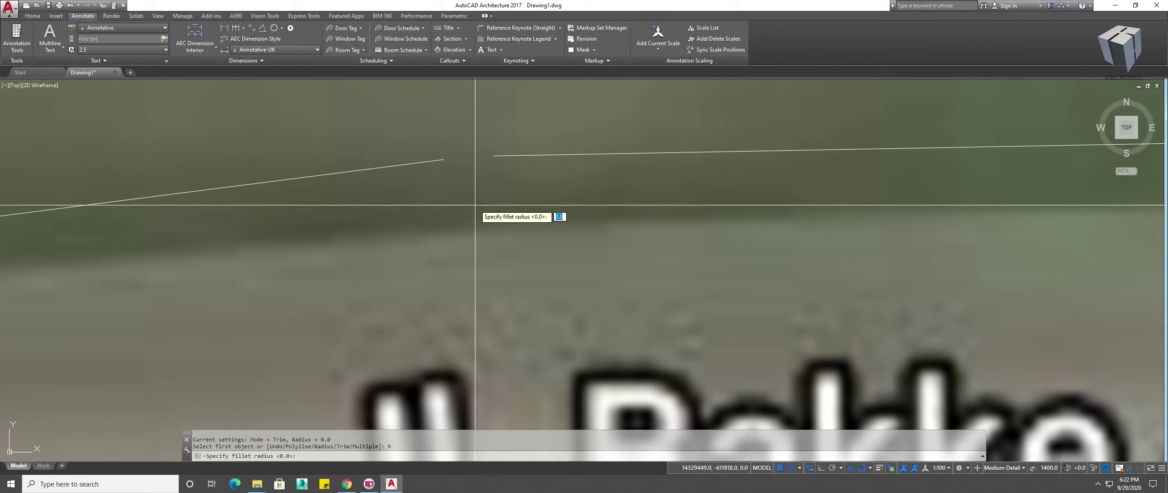
{"action": "type", "text": "0"}
{"action": "key", "text": "Return"}
{"action": "left_click", "coordinate": [437, 161]}
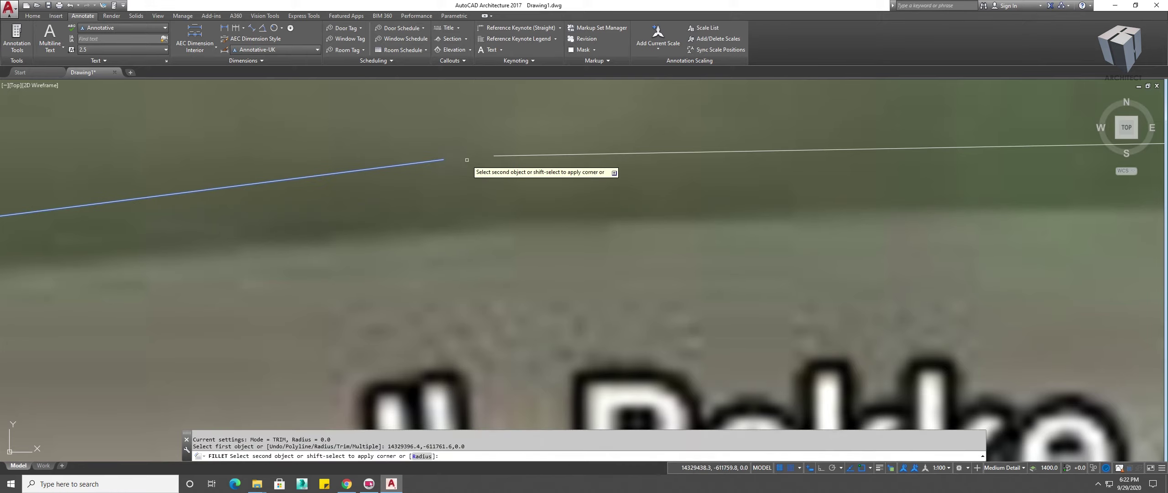
{"action": "left_click", "coordinate": [515, 156]}
{"action": "scroll", "coordinate": [515, 157], "scroll_direction": "down", "scroll_amount": 3}
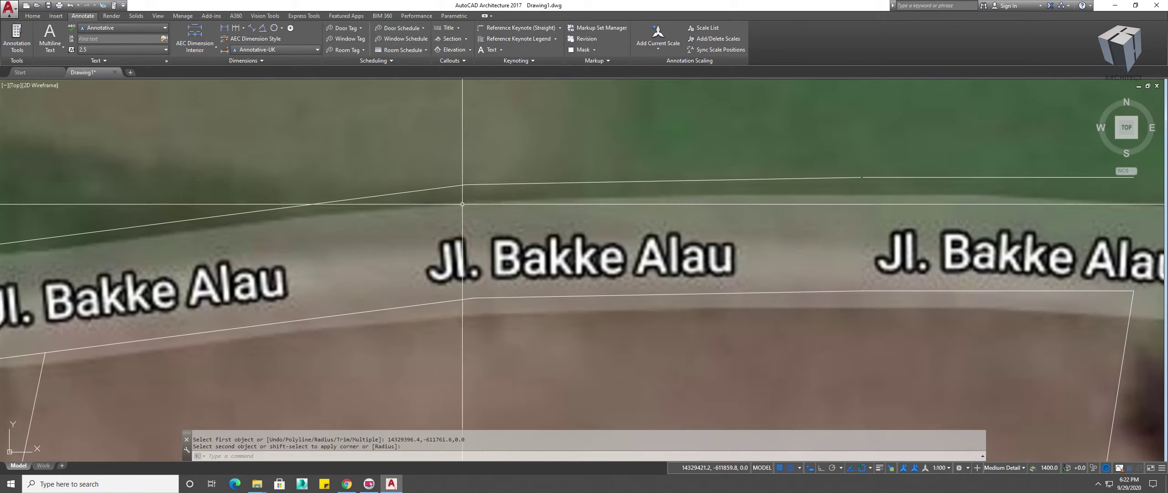
{"action": "middle_click_drag", "start_coordinate": [516, 156], "coordinate": [640, 204]}
{"action": "scroll", "coordinate": [641, 204], "scroll_direction": "up", "scroll_amount": 2}
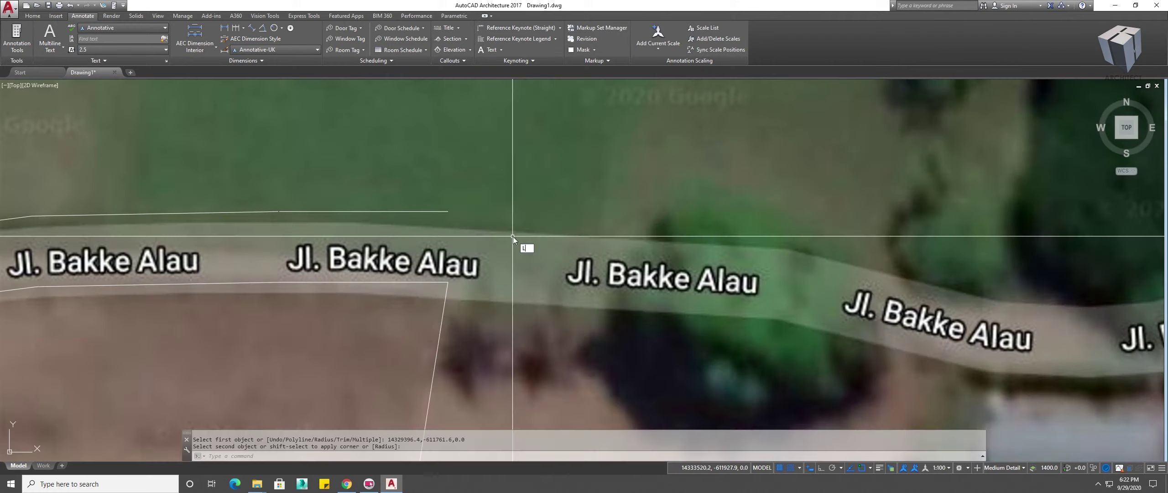
Step: Draw a cut line across the road's right end
{"action": "type", "text": "L"}
{"action": "key", "text": "Return"}
{"action": "left_click", "coordinate": [583, 192]}
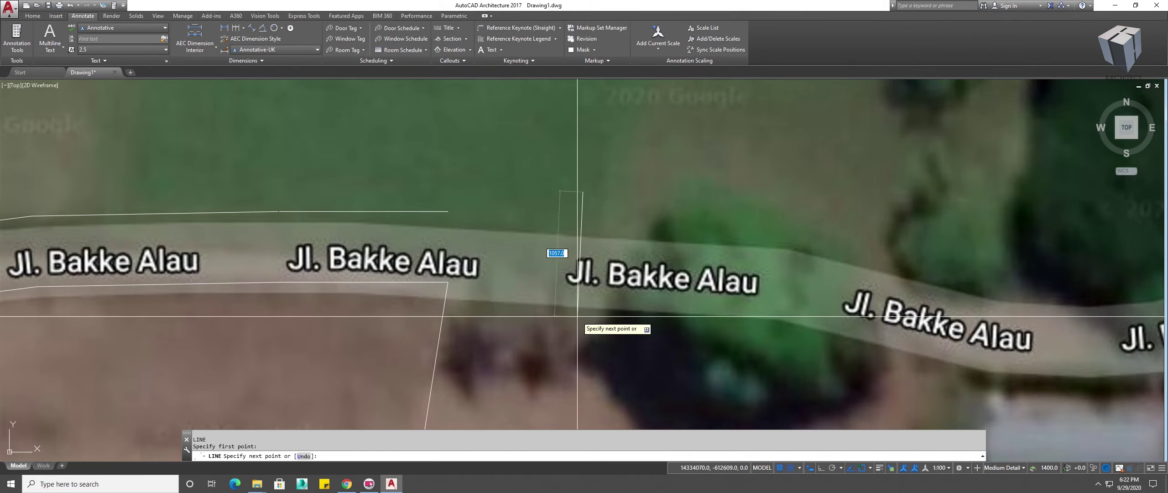
{"action": "left_click", "coordinate": [587, 301]}
{"action": "key", "text": "Escape"}
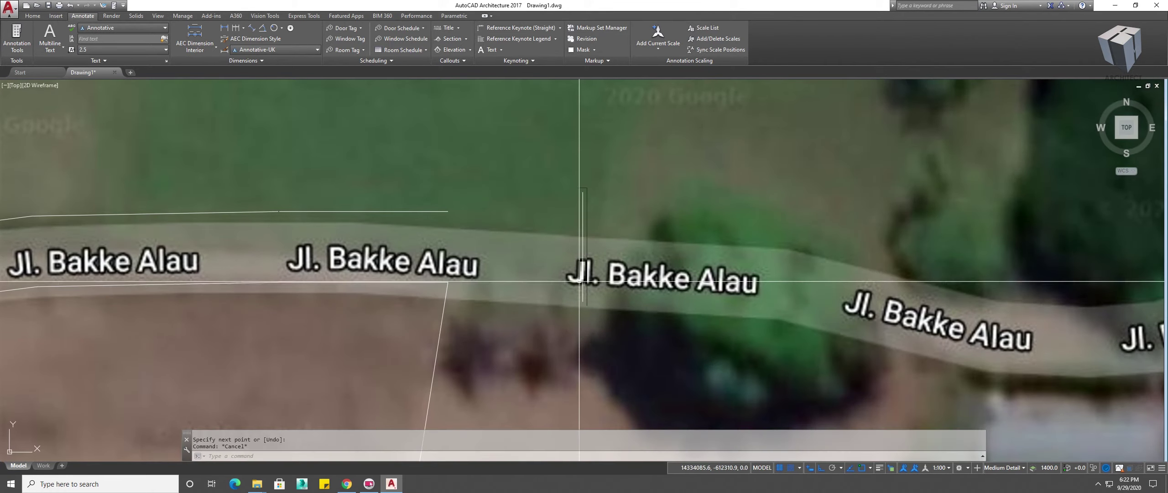
Step: Extend the road lines to the right cut line
{"action": "type", "text": "EXx"}
{"action": "key", "text": "Return"}
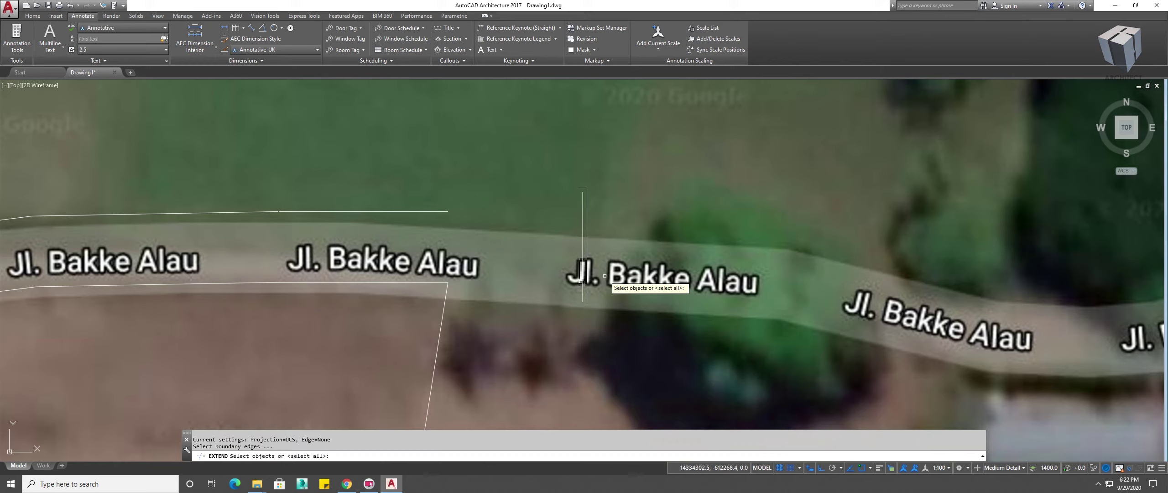
{"action": "left_click", "coordinate": [614, 231]}
{"action": "left_click", "coordinate": [563, 238]}
{"action": "key", "text": "Return"}
{"action": "left_click", "coordinate": [407, 202]}
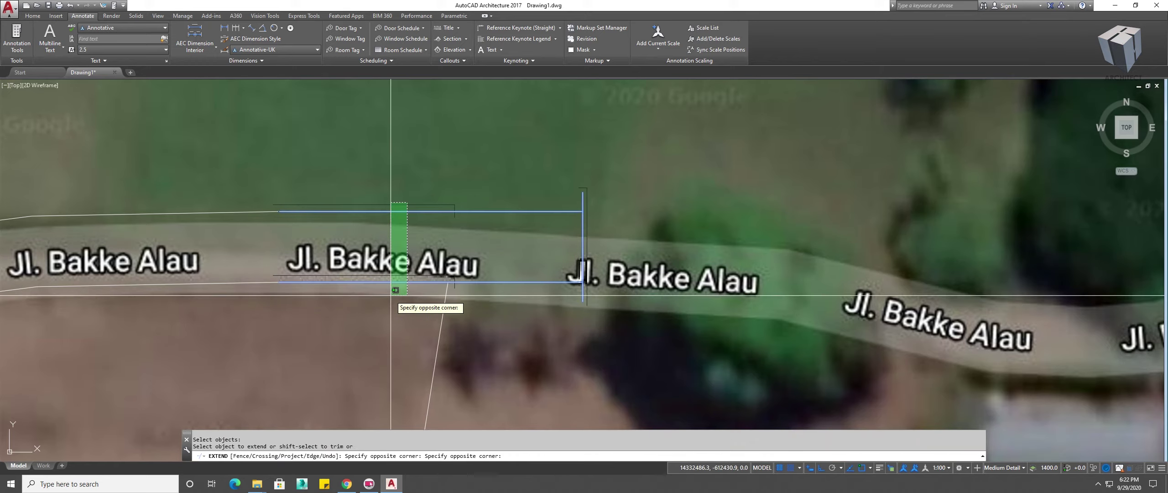
{"action": "left_click", "coordinate": [392, 295]}
{"action": "scroll", "coordinate": [539, 255], "scroll_direction": "down", "scroll_amount": 5}
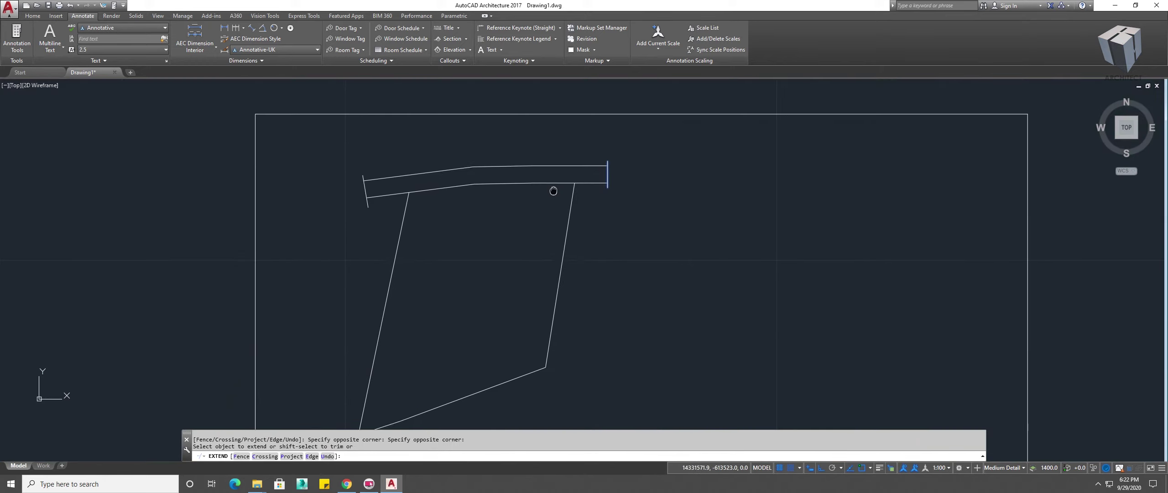
{"action": "mouse_move", "coordinate": [502, 192]}
{"action": "middle_mouse_down"}
{"action": "mouse_move", "coordinate": [537, 210]}
{"action": "mouse_move", "coordinate": [553, 184]}
{"action": "middle_mouse_up"}
{"action": "key", "text": "Escape"}
{"action": "type", "text": "BO"}
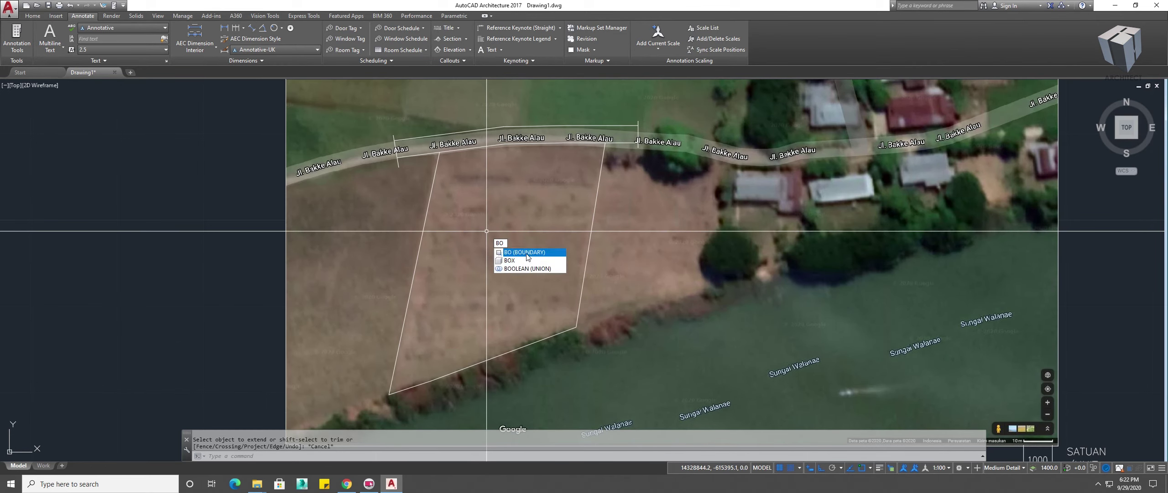
Step: Create a closed boundary polyline by picking a point inside the parcel outline
{"action": "key", "text": "Return"}
{"action": "left_click", "coordinate": [247, 136]}
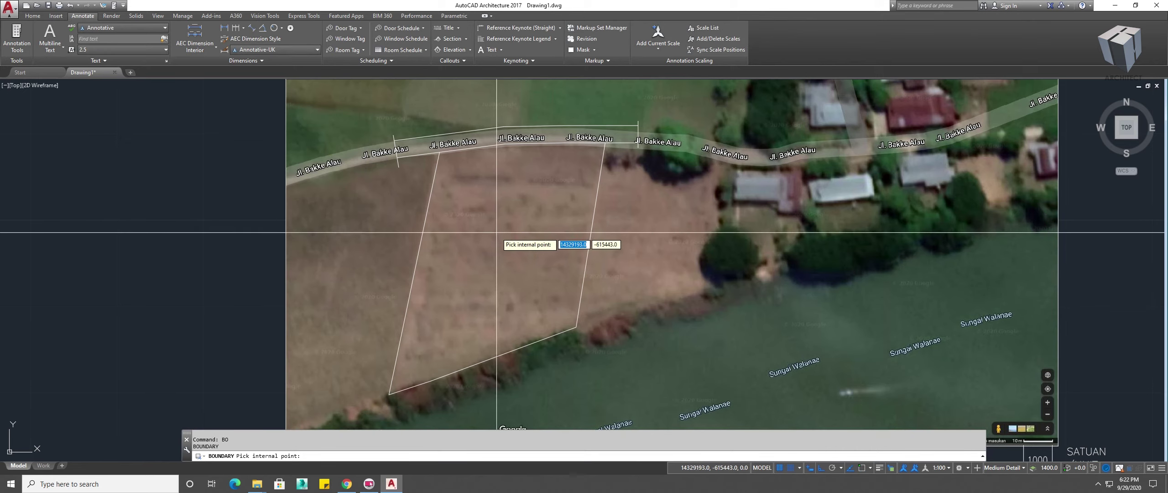
{"action": "left_click", "coordinate": [493, 234]}
{"action": "key", "text": "Return"}
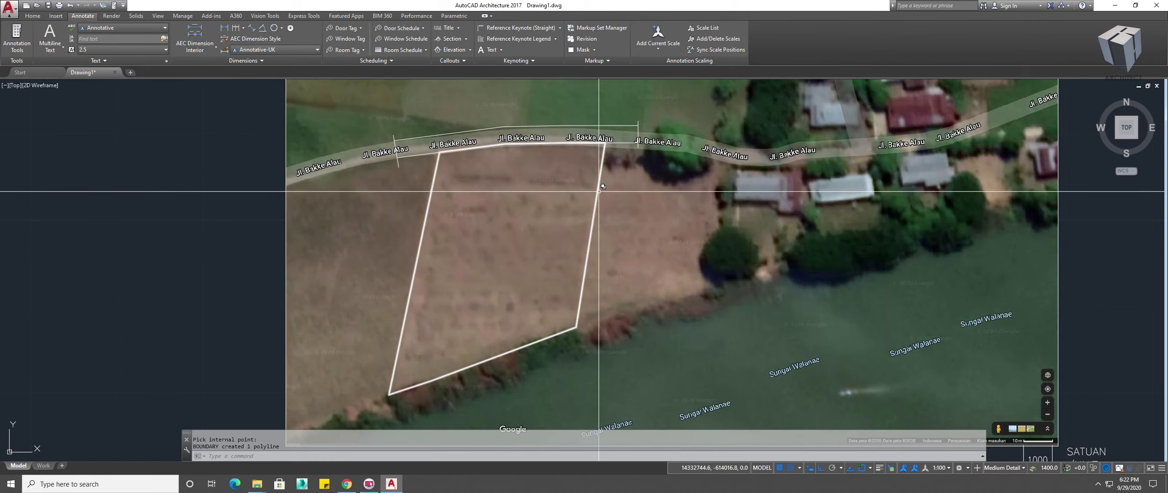
{"action": "left_click", "coordinate": [598, 183]}
{"action": "type", "text": "MO"}
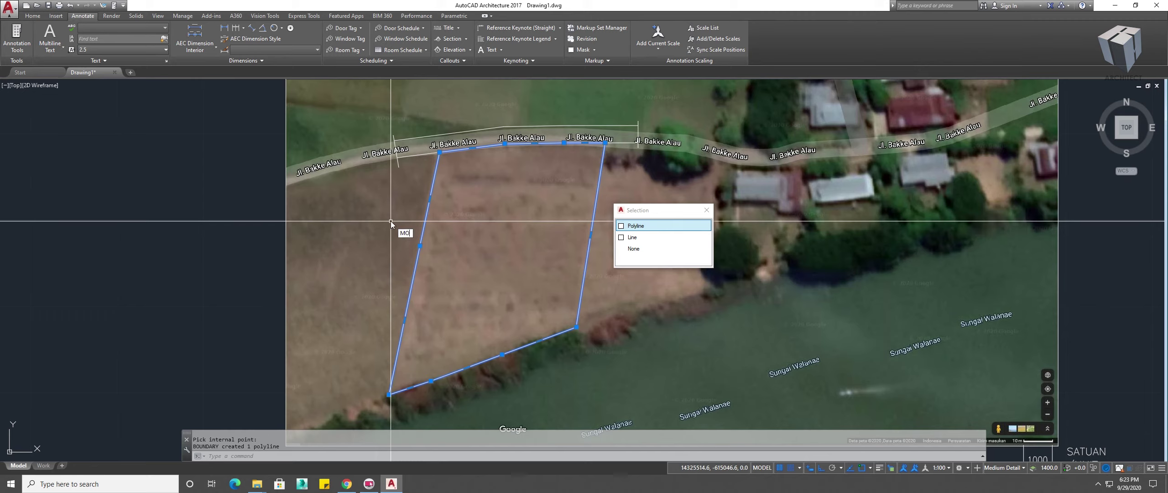
Step: Set the parcel boundary polyline's lineweight to 0.35 mm in the Properties palette
{"action": "left_click", "coordinate": [430, 244]}
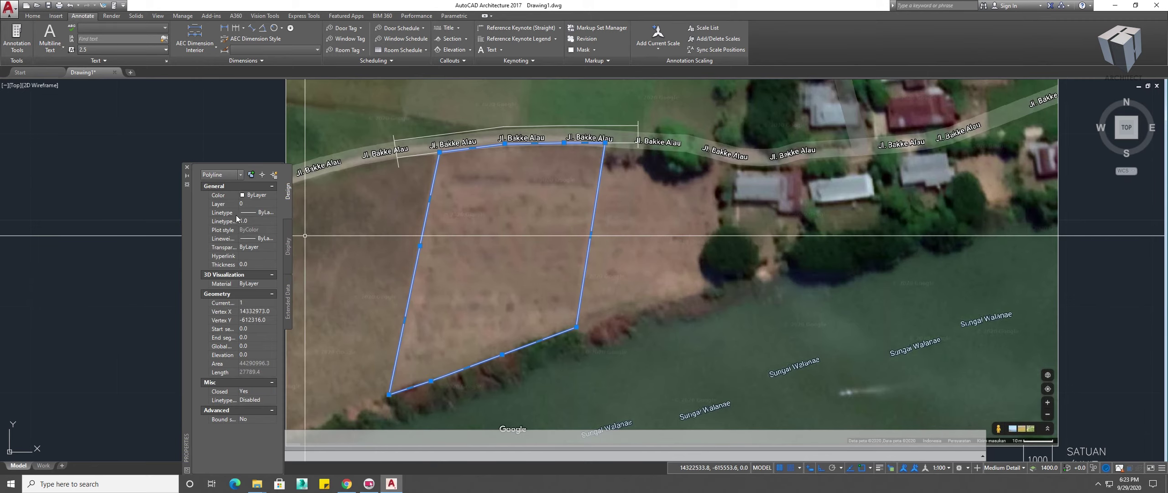
{"action": "left_click", "coordinate": [257, 214]}
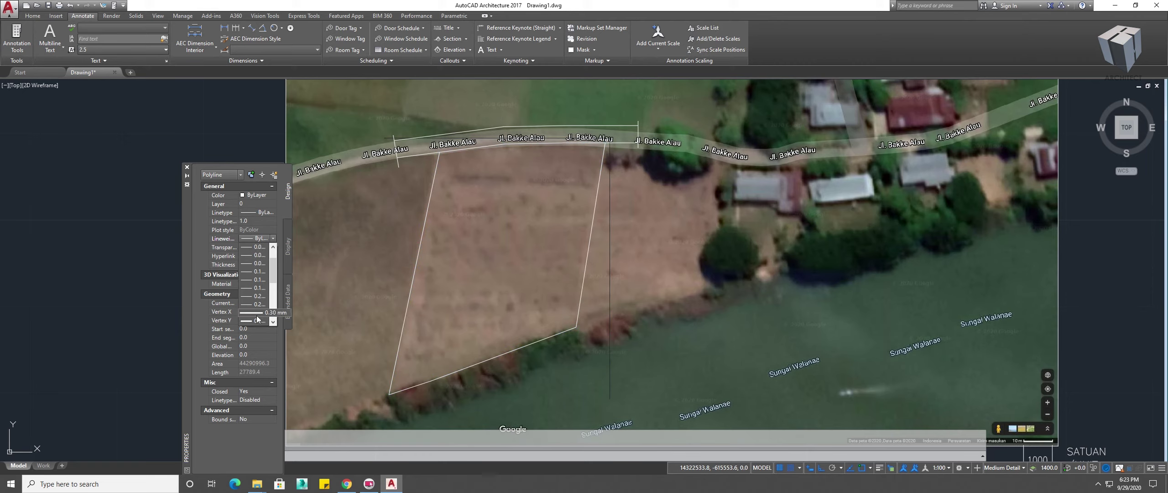
{"action": "left_click", "coordinate": [259, 322]}
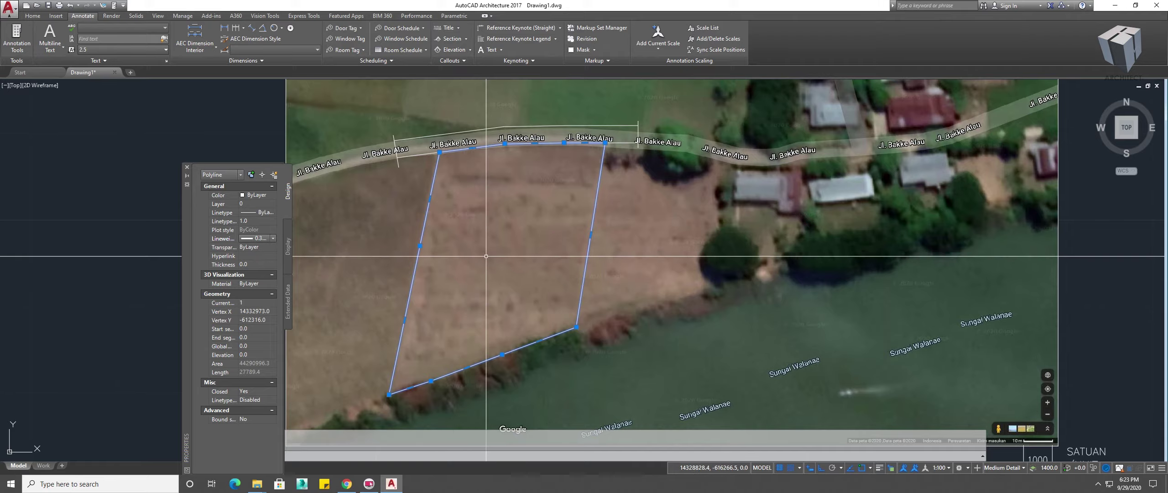
{"action": "scroll", "coordinate": [521, 289], "scroll_direction": "up", "scroll_amount": 1}
{"action": "scroll", "coordinate": [478, 345], "scroll_direction": "up", "scroll_amount": 3}
{"action": "key", "text": "Escape"}
{"action": "middle_click_drag", "start_coordinate": [478, 345], "coordinate": [496, 292]}
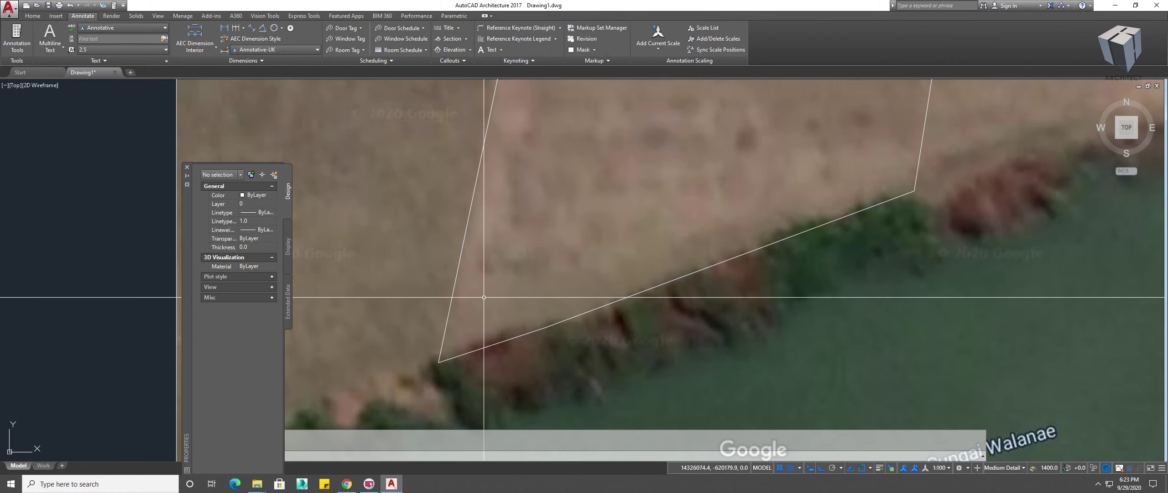
Step: Turn on lineweight display so the parcel boundary shows thick
{"action": "left_click", "coordinate": [879, 467]}
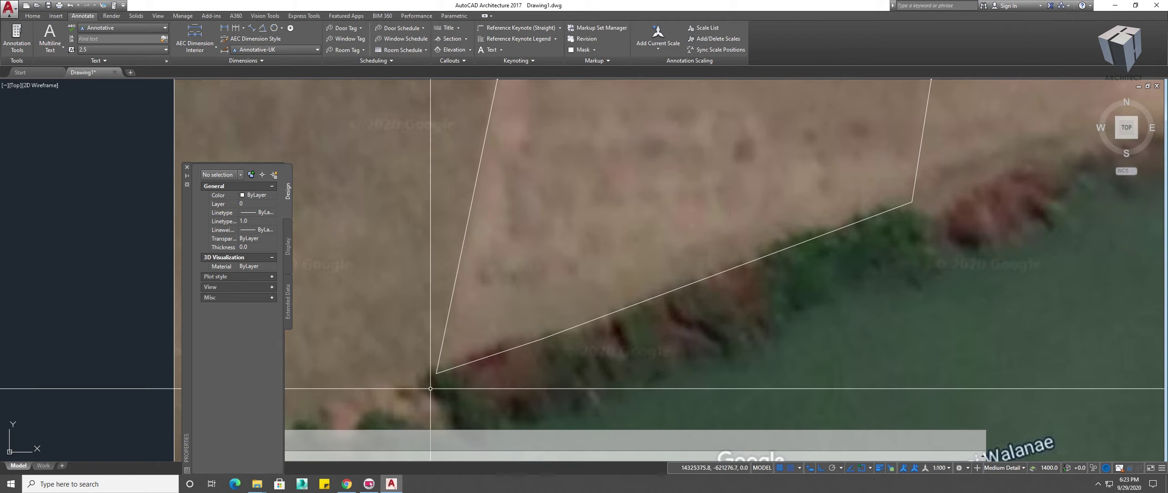
{"action": "scroll", "coordinate": [437, 385], "scroll_direction": "up", "scroll_amount": 3}
{"action": "middle_click_drag", "start_coordinate": [437, 385], "coordinate": [459, 373]}
{"action": "key", "text": "ctrl+a"}
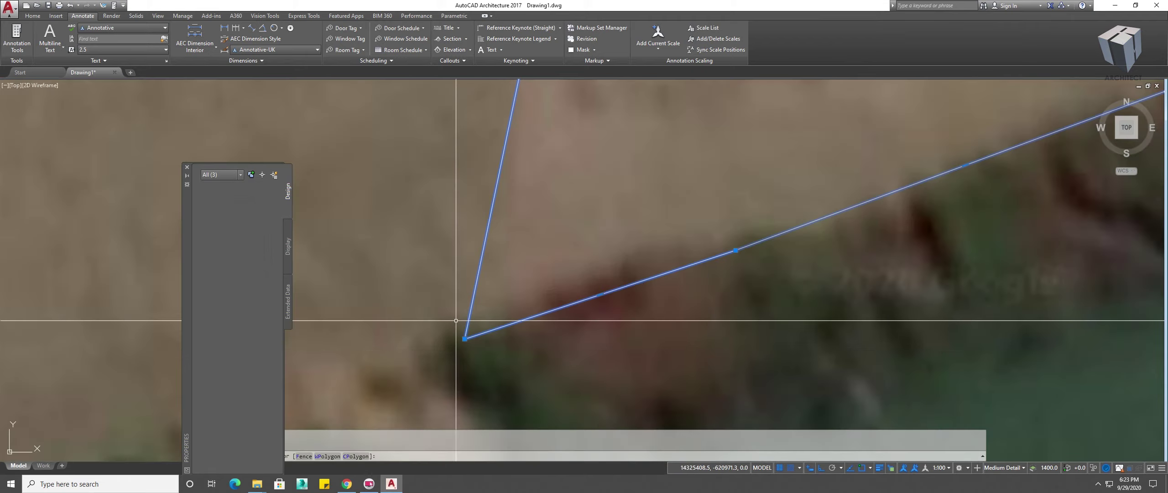
{"action": "scroll", "coordinate": [347, 274], "scroll_direction": "down", "scroll_amount": 2}
{"action": "scroll", "coordinate": [347, 237], "scroll_direction": "down", "scroll_amount": 3}
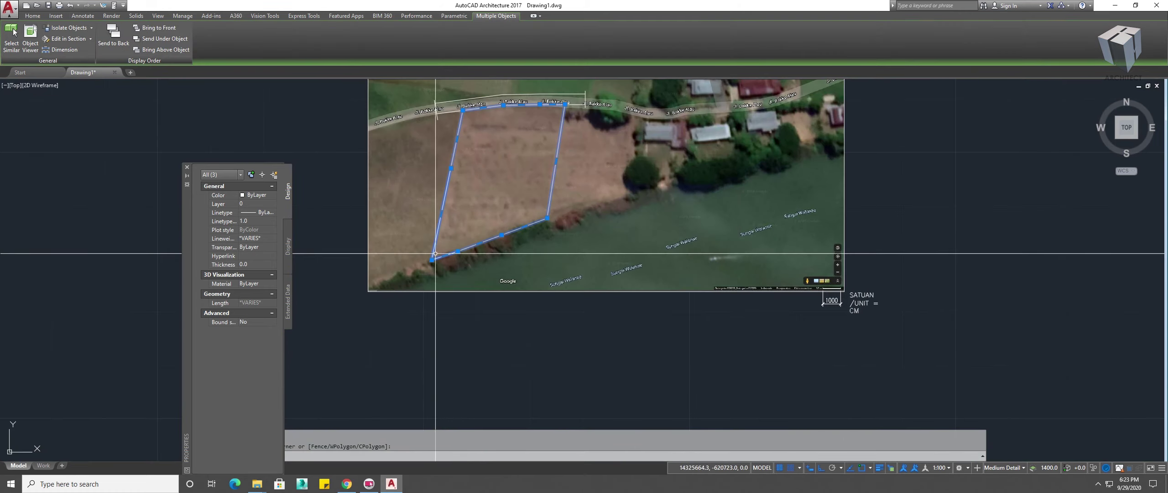
{"action": "key", "text": "Escape"}
Step: Erase the satellite image, then undo to restore it
{"action": "left_click", "coordinate": [524, 315]}
{"action": "type", "text": "e"}
{"action": "key", "text": "Return"}
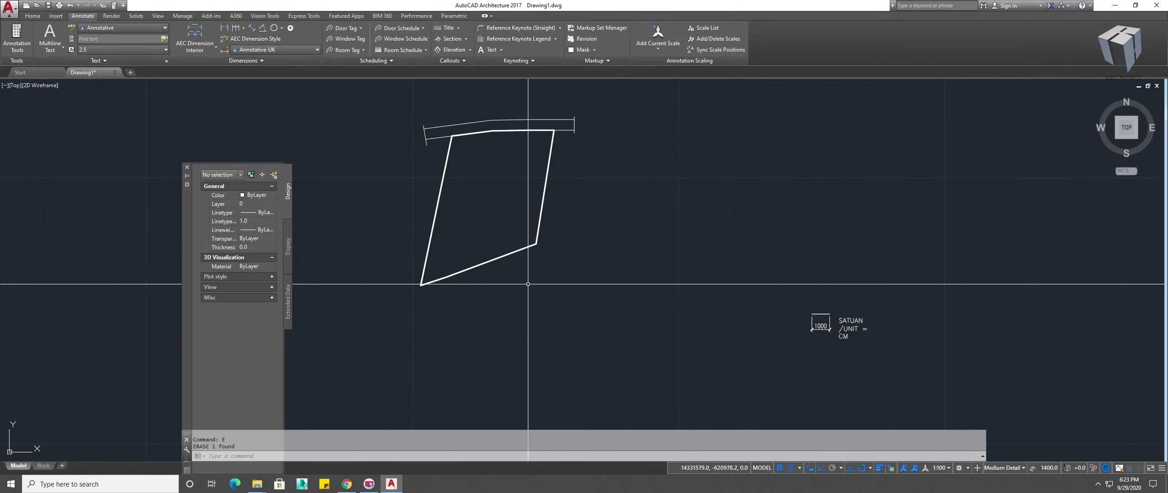
{"action": "scroll", "coordinate": [447, 277], "scroll_direction": "up", "scroll_amount": 4}
{"action": "mouse_move", "coordinate": [446, 277]}
{"action": "middle_mouse_down"}
{"action": "mouse_move", "coordinate": [443, 371]}
{"action": "mouse_move", "coordinate": [470, 323]}
{"action": "middle_mouse_up"}
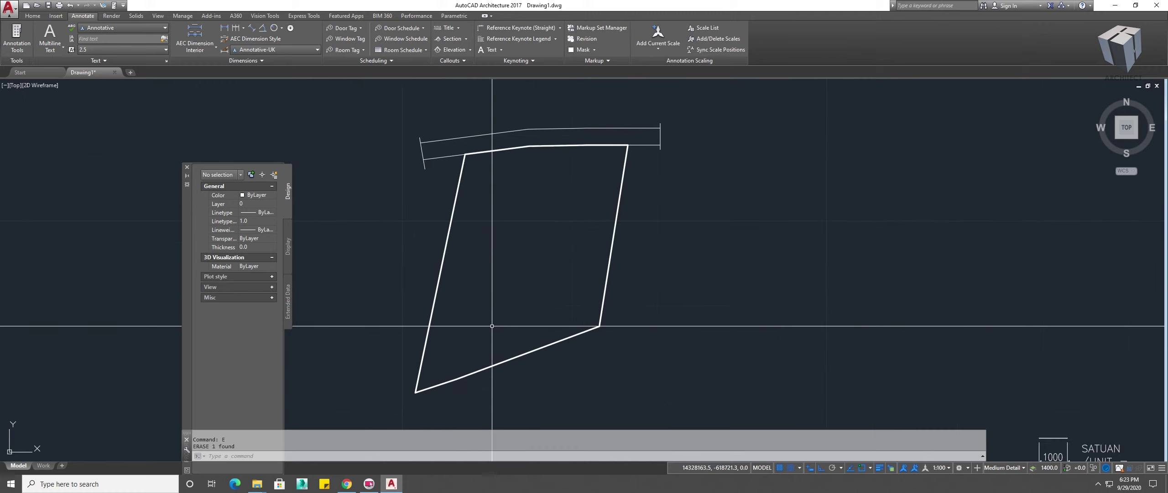
{"action": "scroll", "coordinate": [492, 326], "scroll_direction": "down", "scroll_amount": 2}
{"action": "key", "text": "ctrl+z"}
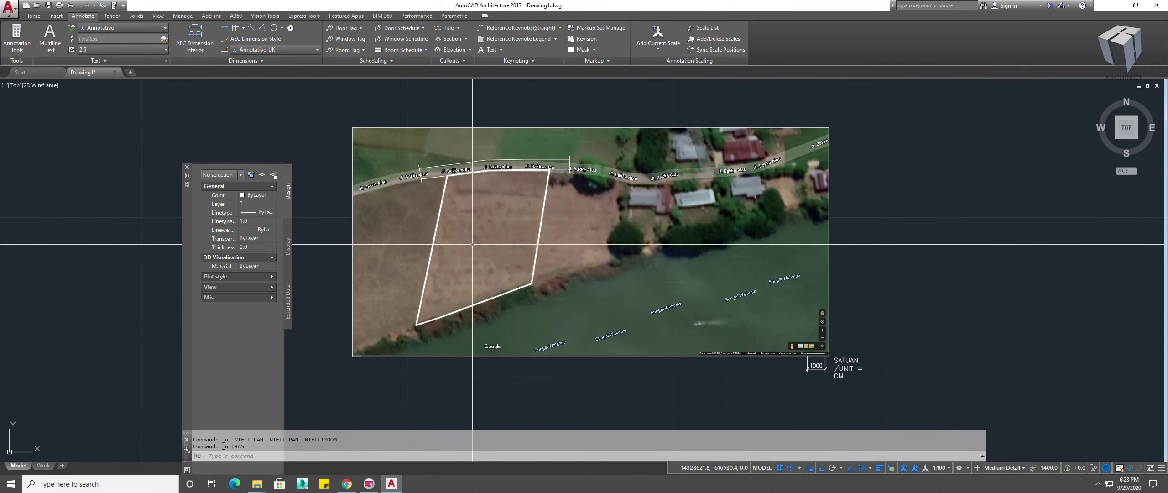
{"action": "type", "text": "LA"}
Step: Create a new layer named MAPS in the Layer Properties Manager
{"action": "left_click", "coordinate": [509, 266]}
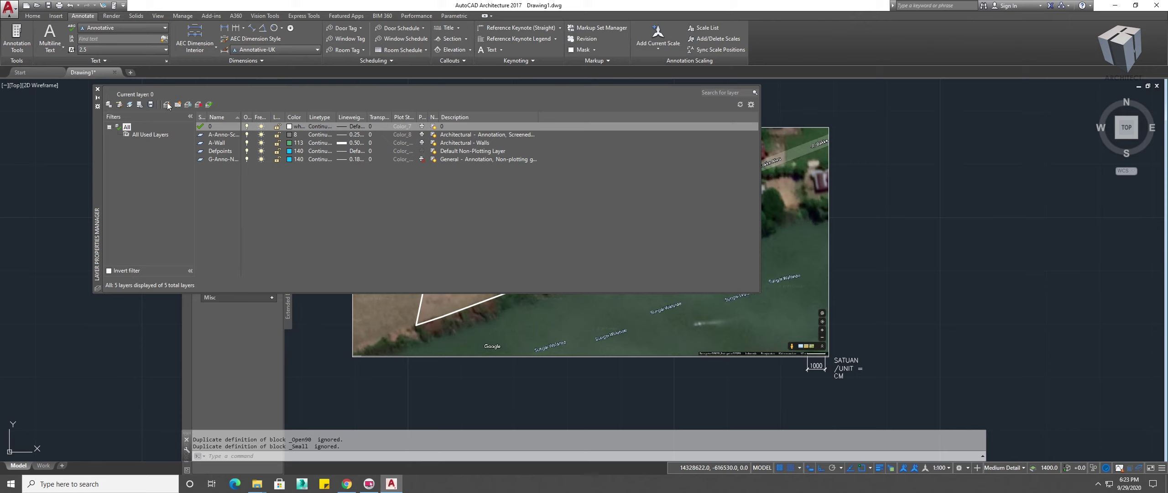
{"action": "left_click", "coordinate": [167, 105]}
{"action": "type", "text": "MAPS"}
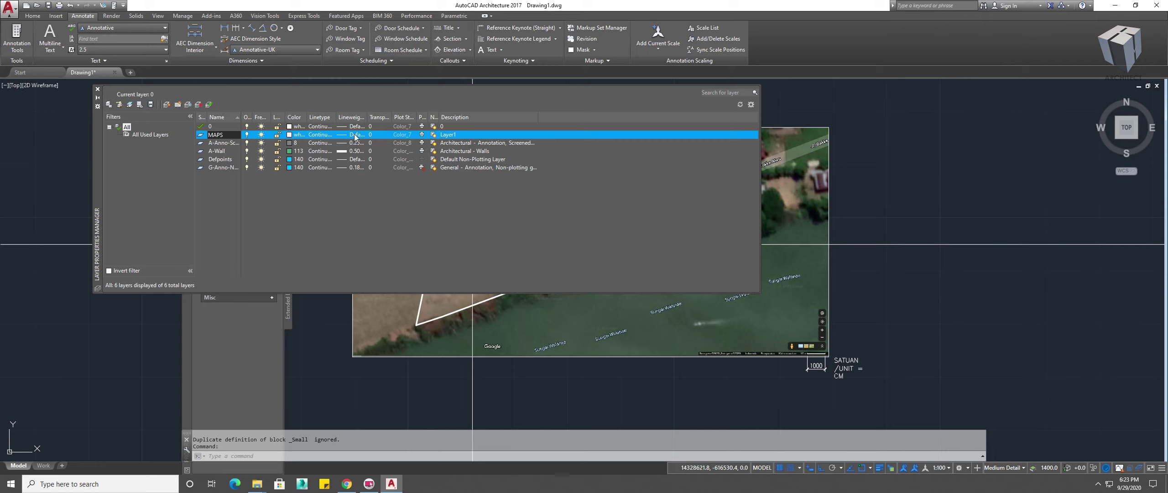
{"action": "left_click", "coordinate": [354, 133]}
{"action": "key", "text": "Return"}
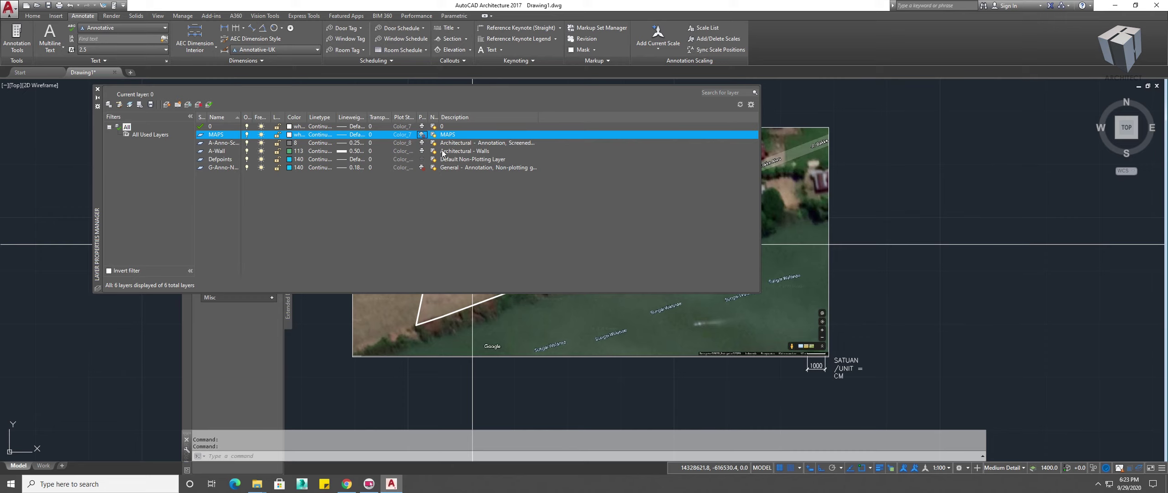
Step: Move the satellite image onto the MAPS layer using the Home tab Layers list
{"action": "left_click", "coordinate": [97, 90]}
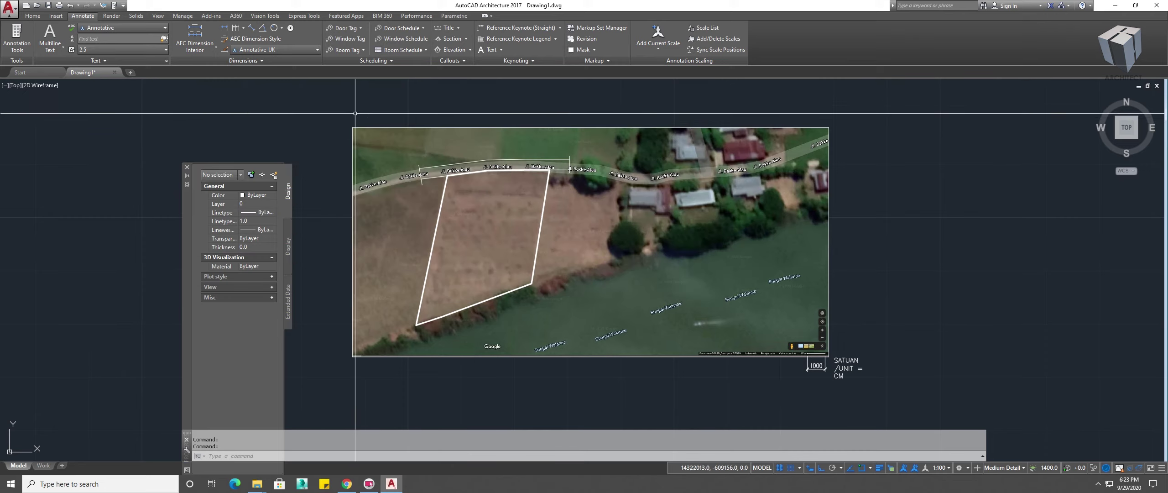
{"action": "left_click_drag", "start_coordinate": [388, 205], "coordinate": [309, 130]}
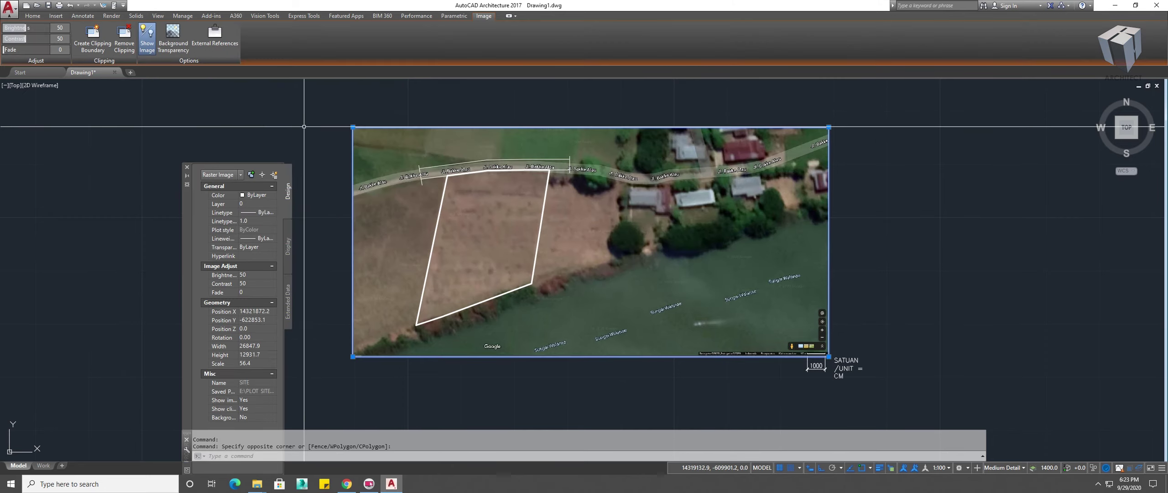
{"action": "left_click", "coordinate": [32, 16]}
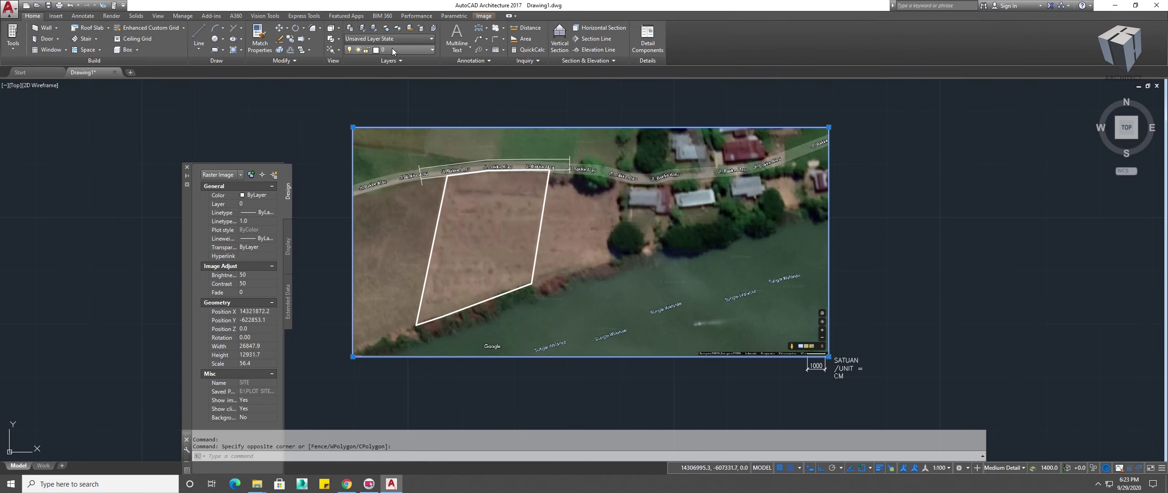
{"action": "left_click", "coordinate": [394, 49]}
{"action": "left_click", "coordinate": [396, 116]}
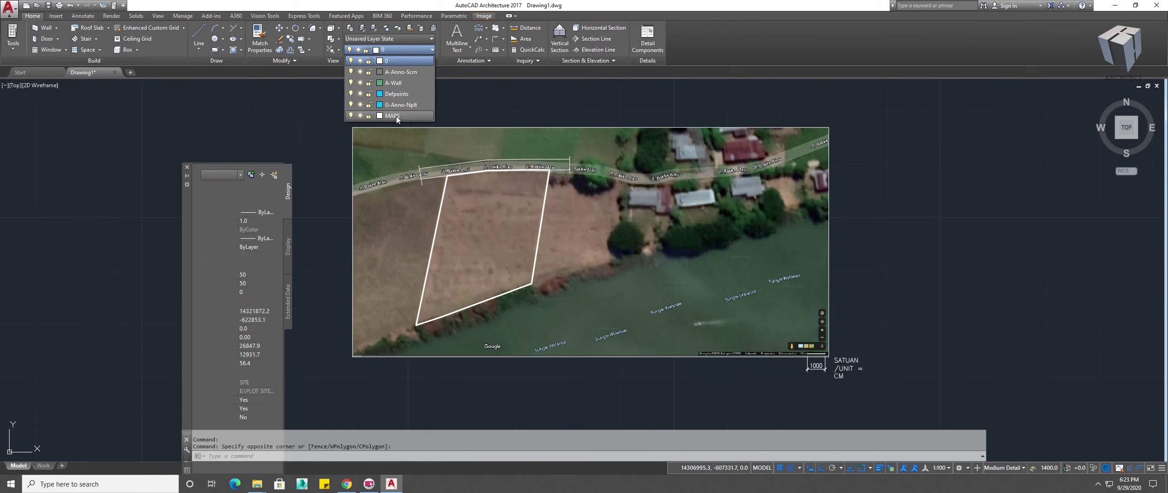
{"action": "mouse_move", "coordinate": [535, 172]}
{"action": "middle_mouse_down"}
{"action": "mouse_move", "coordinate": [633, 178]}
{"action": "mouse_move", "coordinate": [678, 209]}
{"action": "middle_mouse_up"}
{"action": "key", "text": "Escape"}
{"action": "scroll", "coordinate": [589, 175], "scroll_direction": "up", "scroll_amount": 2}
Step: Add a multiline text label reading SITE inside the parcel
{"action": "type", "text": "mt"}
{"action": "key", "text": "Return"}
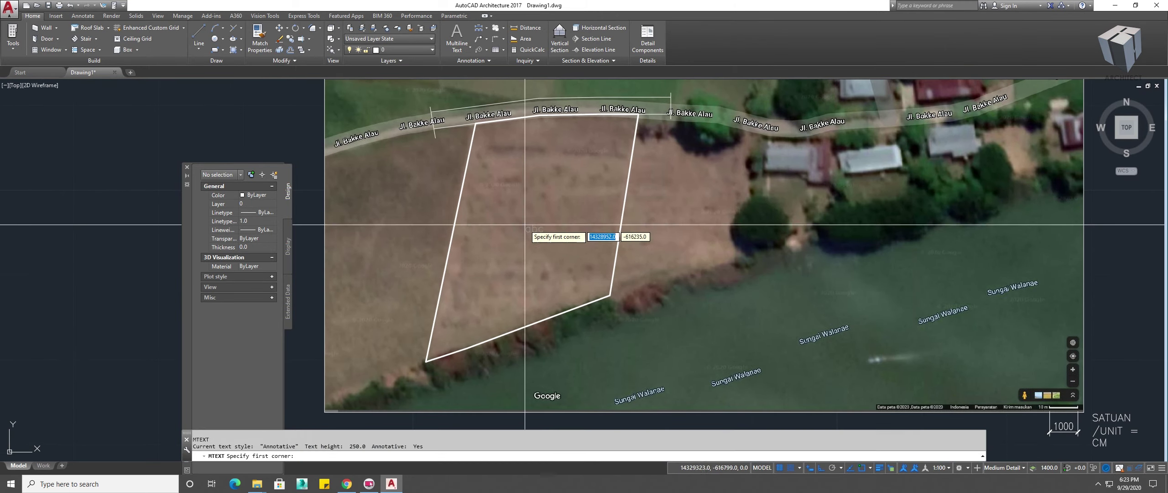
{"action": "left_click", "coordinate": [489, 172]}
{"action": "left_click", "coordinate": [586, 208]}
{"action": "type", "text": "SITE"}
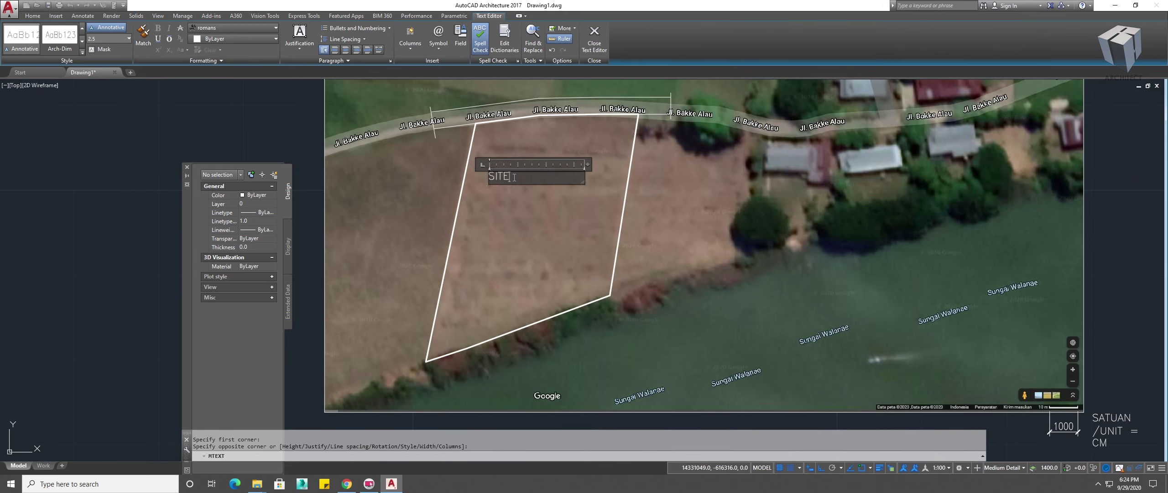
{"action": "left_click", "coordinate": [536, 217]}
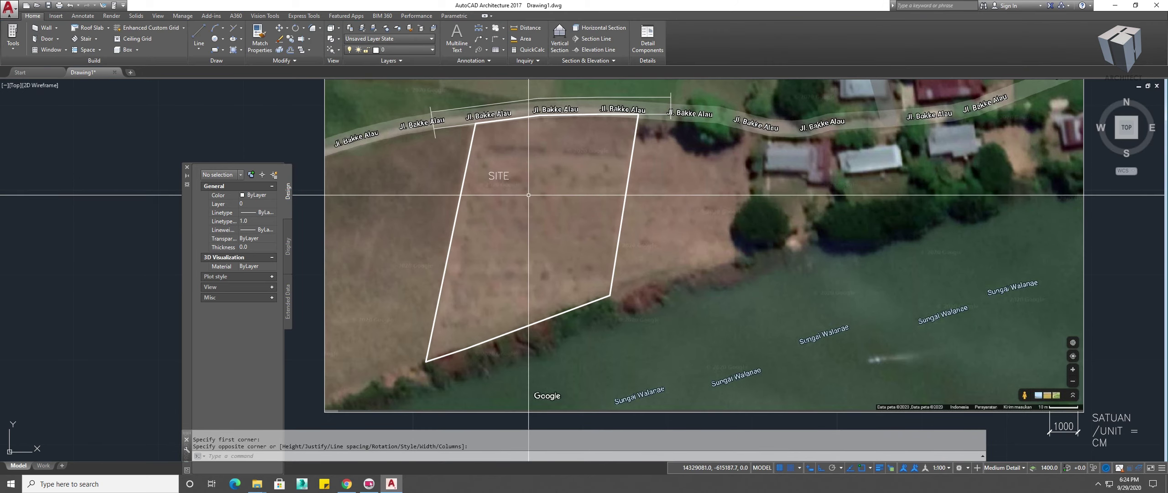
Step: Move the SITE label to a more central spot in the parcel
{"action": "type", "text": "m"}
{"action": "key", "text": "Return"}
{"action": "left_click", "coordinate": [499, 176]}
{"action": "key", "text": "Return"}
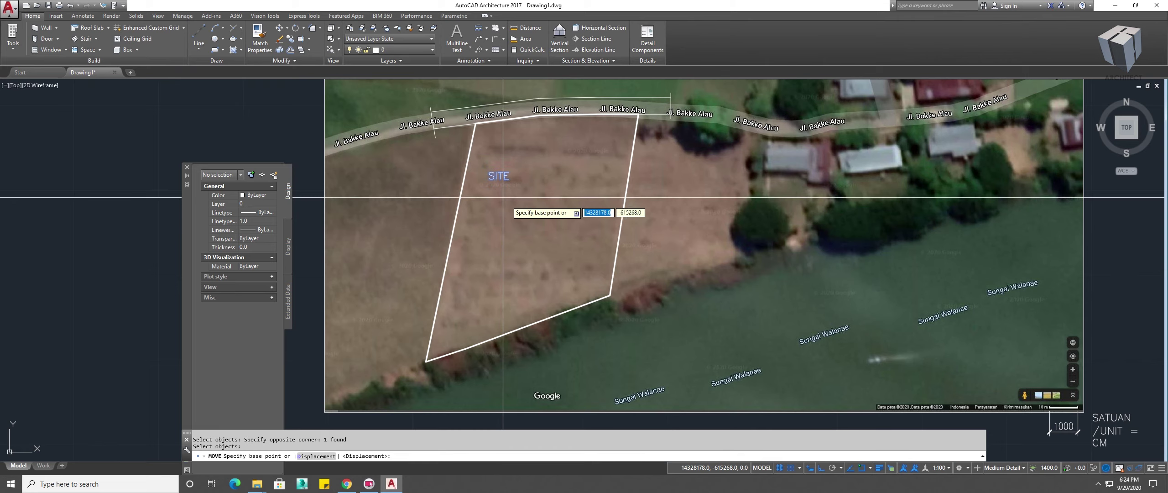
{"action": "left_click", "coordinate": [504, 202]}
{"action": "left_click", "coordinate": [555, 194]}
{"action": "middle_click_drag", "start_coordinate": [605, 190], "coordinate": [518, 210]}
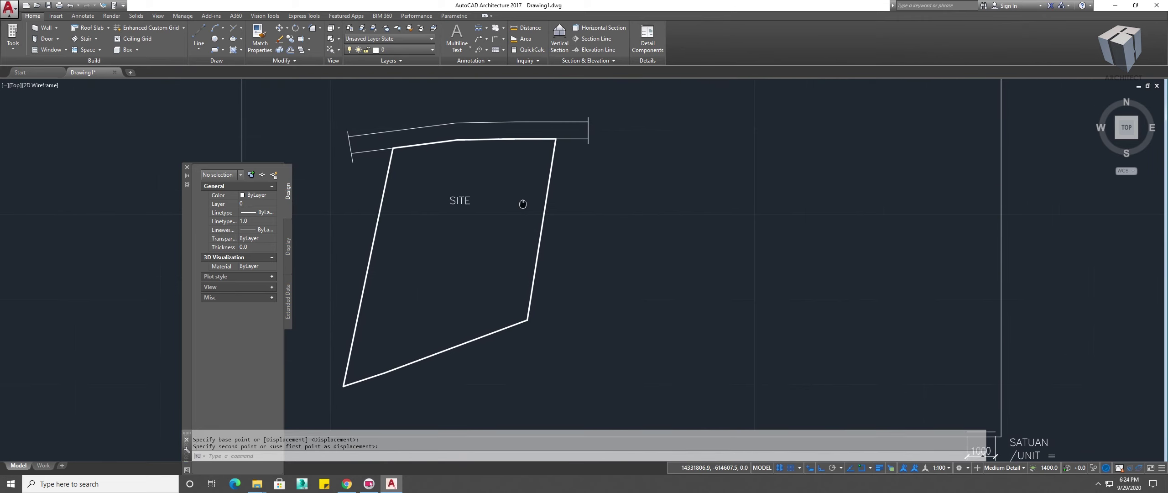
{"action": "left_click_drag", "start_coordinate": [183, 194], "coordinate": [24, 126]}
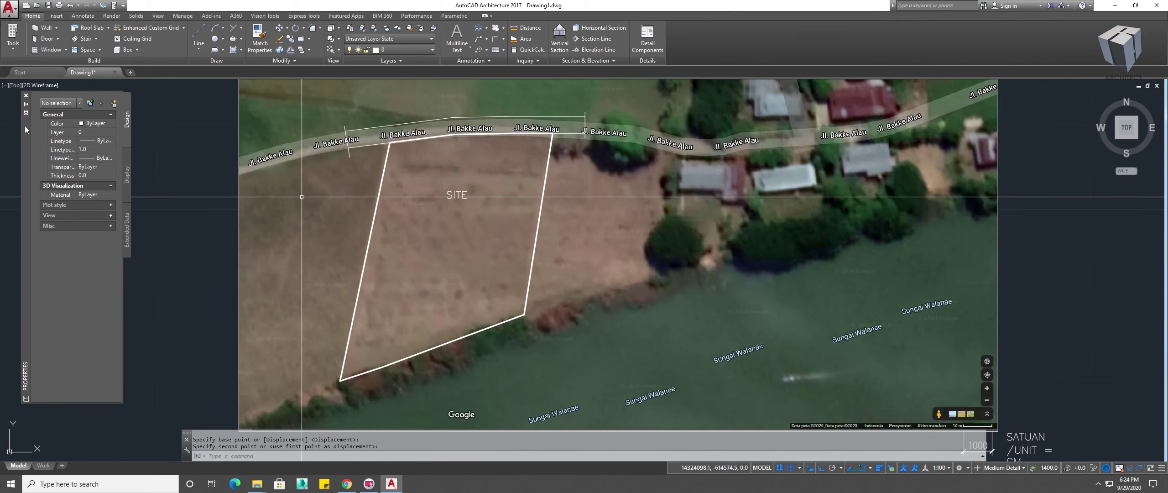
{"action": "middle_click_drag", "start_coordinate": [526, 176], "coordinate": [555, 182]}
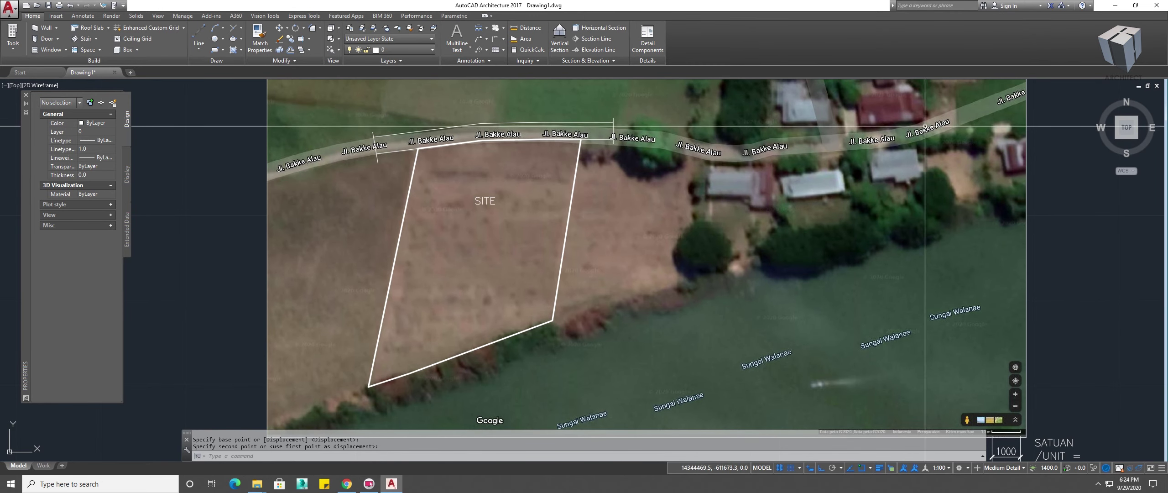
Step: Turn off the MAPS layer and erase the scale bar and SATUAN /UNIT = CM note
{"action": "left_click", "coordinate": [392, 49]}
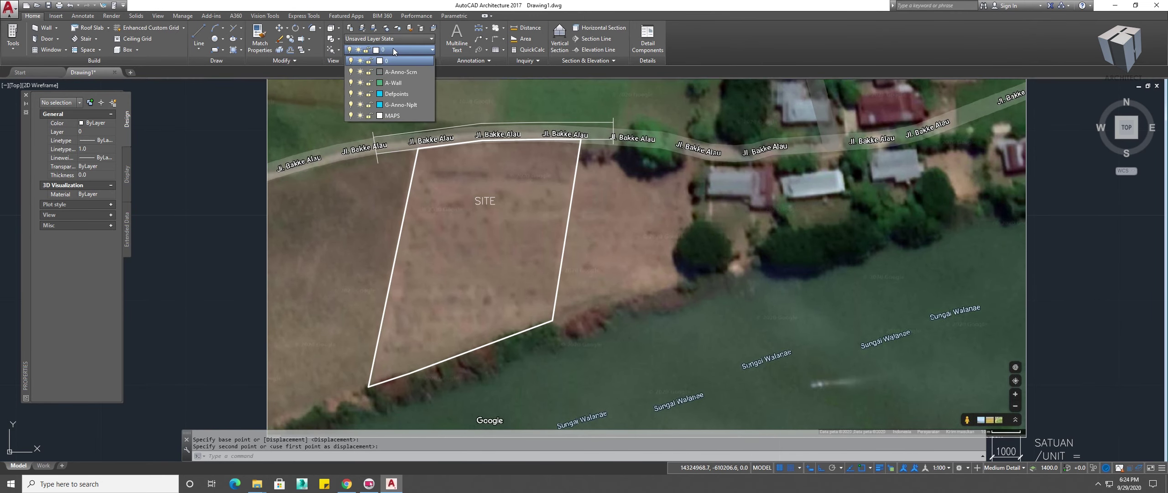
{"action": "left_click", "coordinate": [351, 116]}
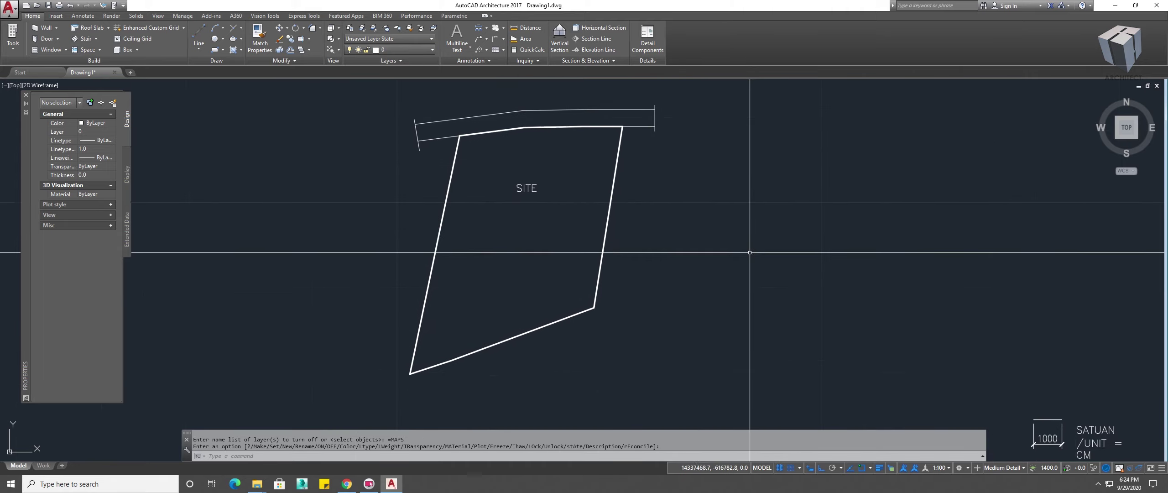
{"action": "middle_click_drag", "start_coordinate": [1005, 401], "coordinate": [967, 328]}
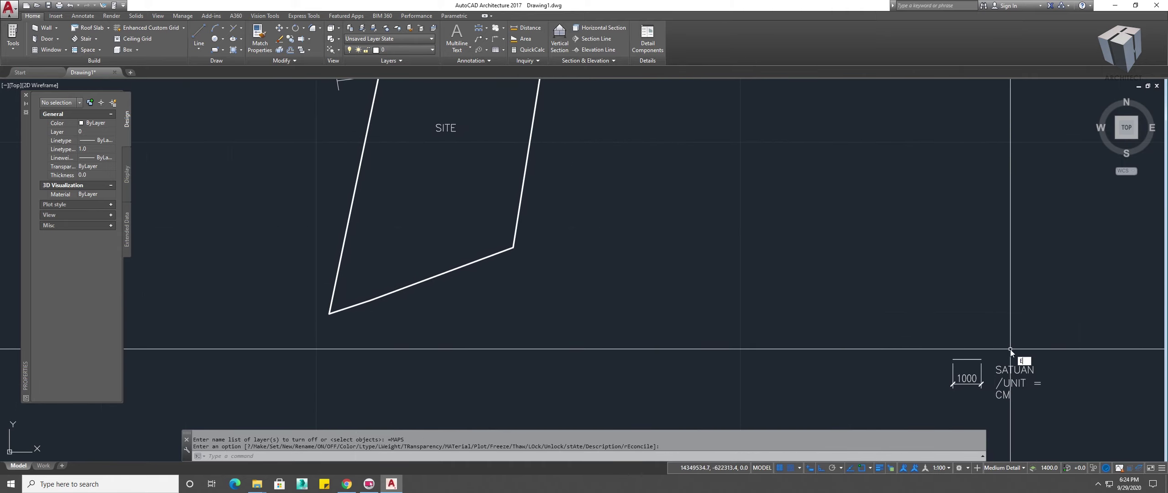
{"action": "key", "text": "Return"}
{"action": "left_click_drag", "start_coordinate": [1145, 340], "coordinate": [919, 397]}
{"action": "key", "text": "Return"}
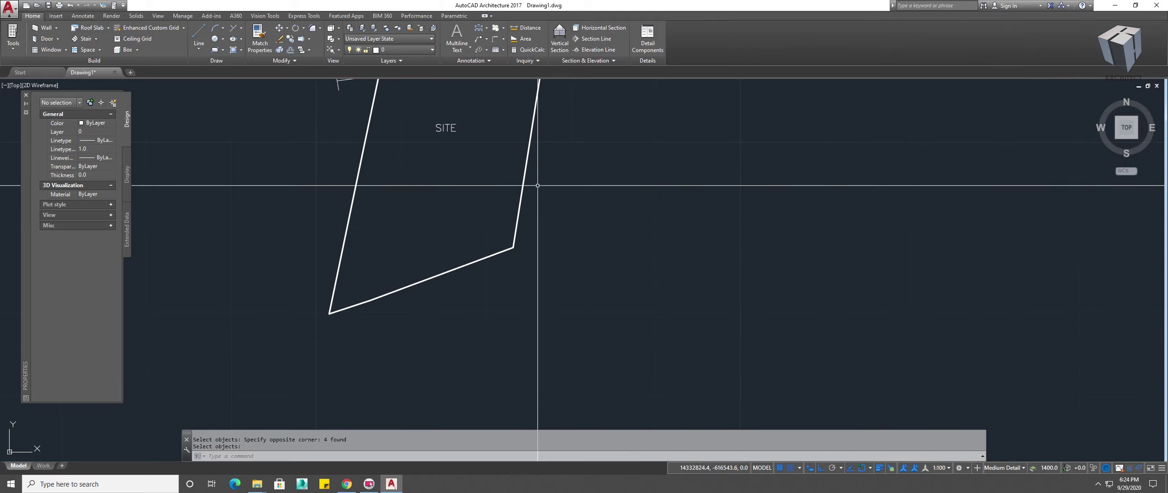